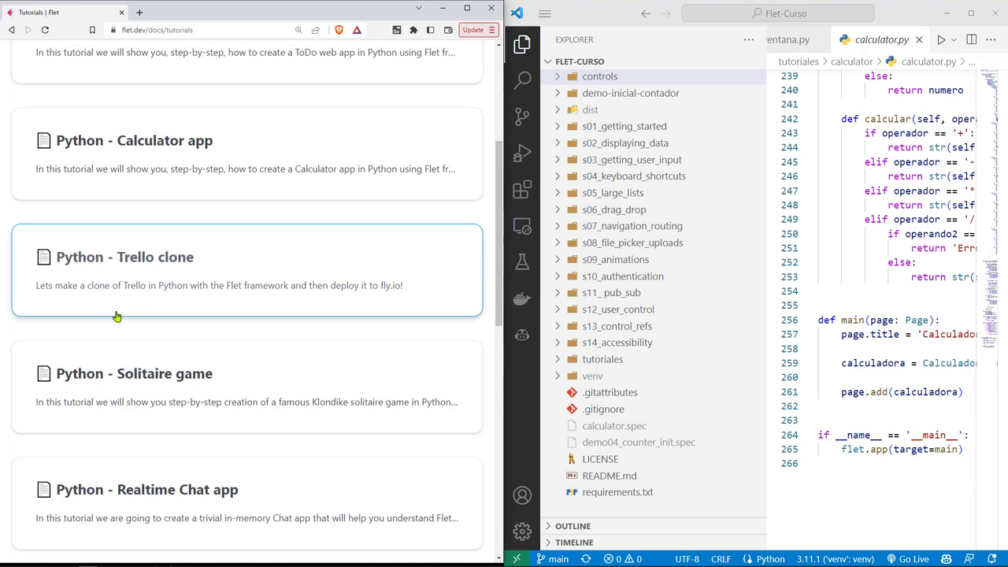
- Mark the Trello clone card and the docs/tutorials page address, then clear the drawings
{"action": "mouse_move", "coordinate": [202, 237]}
{"action": "left_mouse_down"}
{"action": "mouse_move", "coordinate": [21, 235]}
{"action": "mouse_move", "coordinate": [203, 237]}
{"action": "left_mouse_up"}
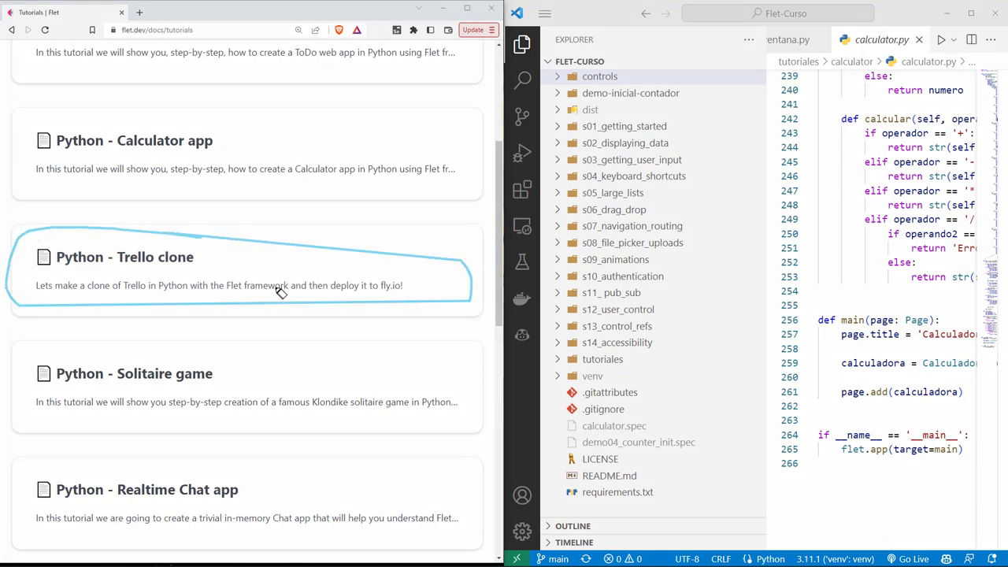
{"action": "left_click_drag", "start_coordinate": [202, 19], "coordinate": [199, 23]}
{"action": "key", "text": "Escape"}
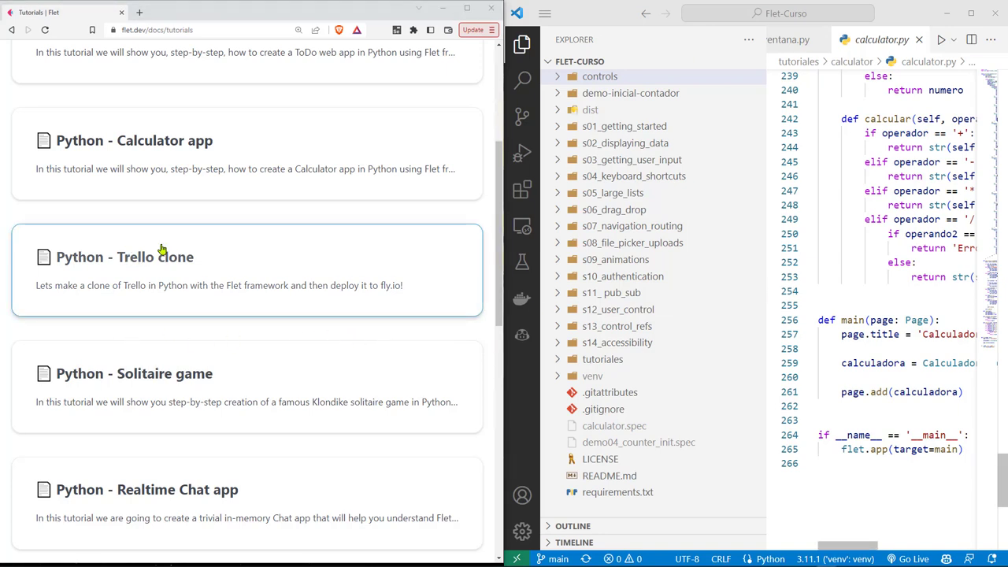
{"action": "scroll", "coordinate": [162, 250], "scroll_direction": "up", "scroll_amount": 2}
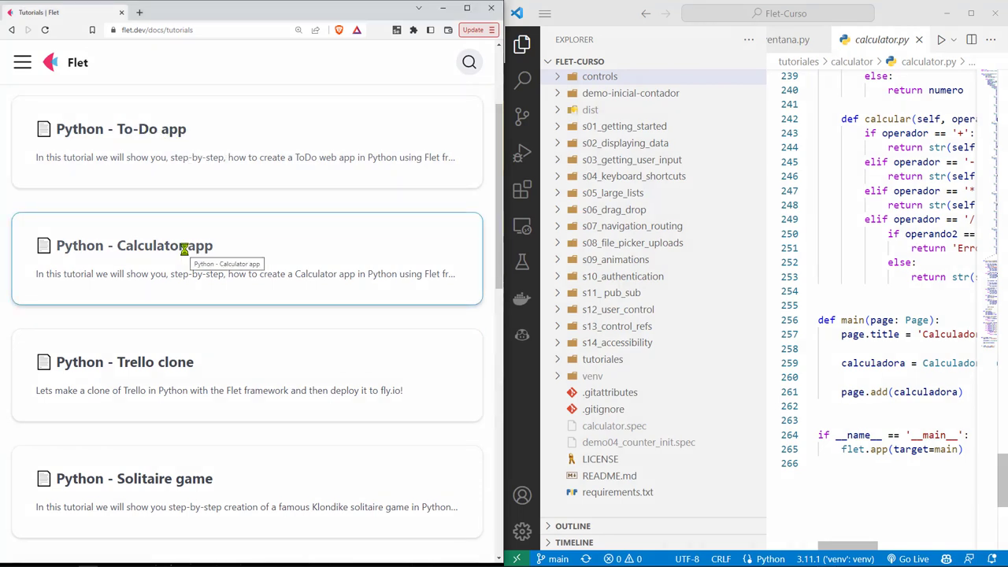
- Close the window drag area demo and init files in VS Code
{"action": "left_click", "coordinate": [789, 41]}
{"action": "left_click", "coordinate": [791, 39]}
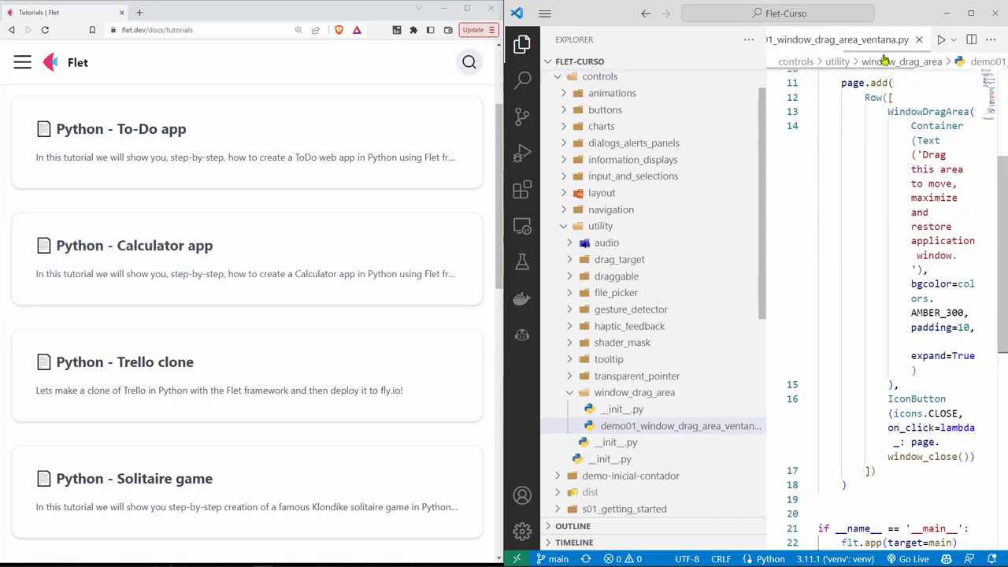
{"action": "left_click", "coordinate": [919, 39]}
{"action": "left_click", "coordinate": [848, 39]}
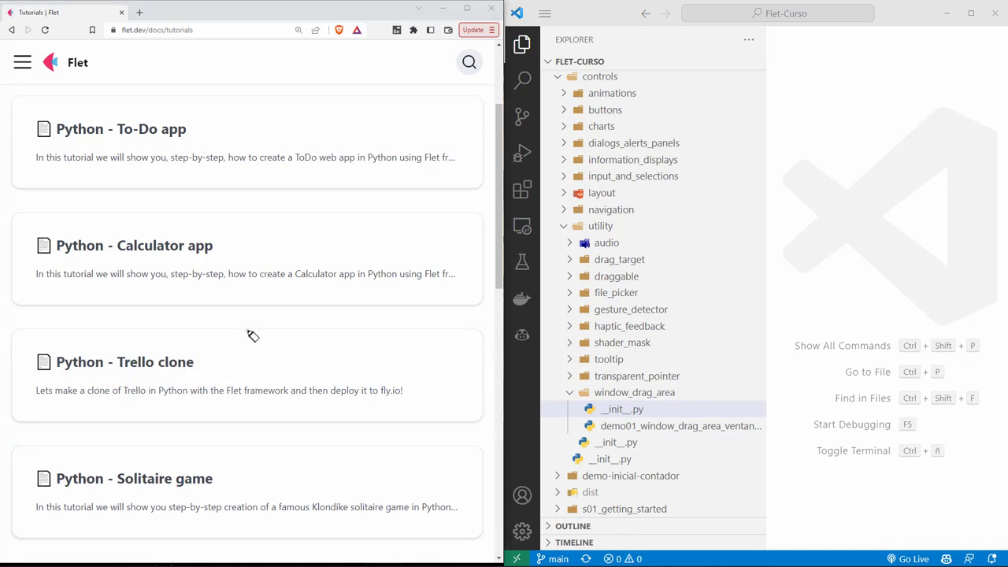
- Point out the Trello clone heading, then open the Python - Trello clone tutorial
{"action": "mouse_move", "coordinate": [249, 331]}
{"action": "left_mouse_down"}
{"action": "mouse_move", "coordinate": [218, 347]}
{"action": "mouse_move", "coordinate": [228, 368]}
{"action": "mouse_move", "coordinate": [211, 380]}
{"action": "mouse_move", "coordinate": [236, 381]}
{"action": "left_mouse_up"}
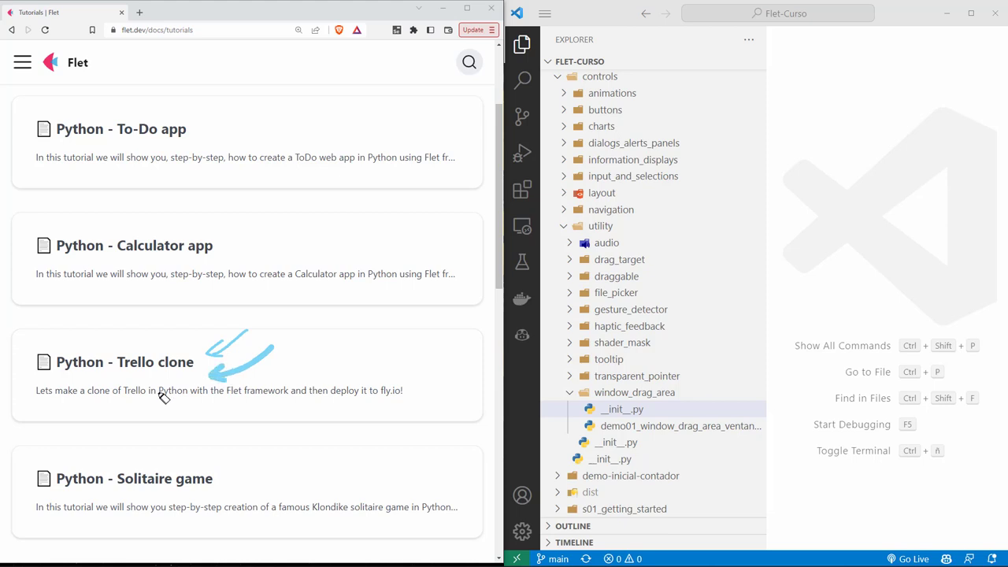
{"action": "left_click_drag", "start_coordinate": [102, 375], "coordinate": [192, 373]}
{"action": "key", "text": "e"}
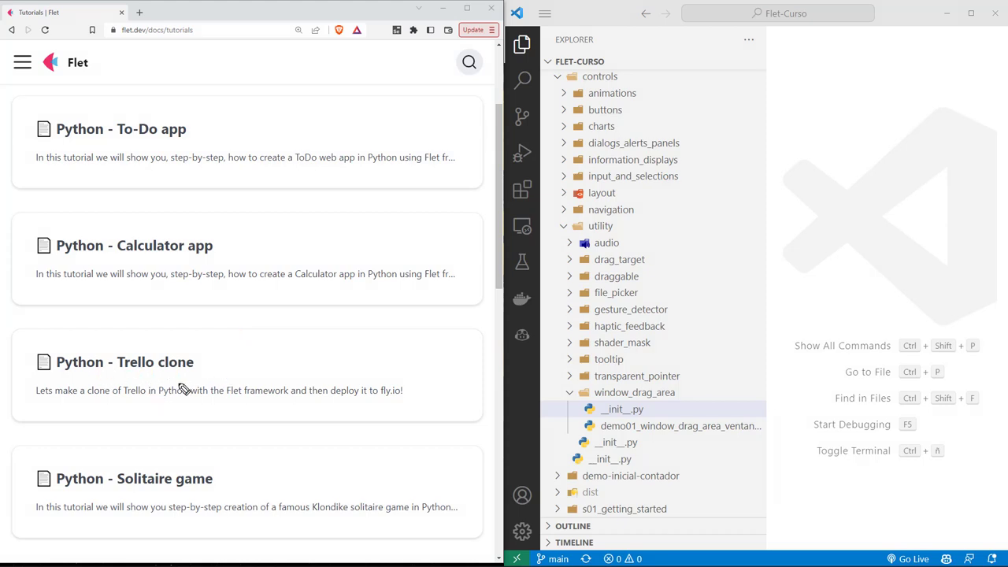
{"action": "left_click", "coordinate": [181, 391]}
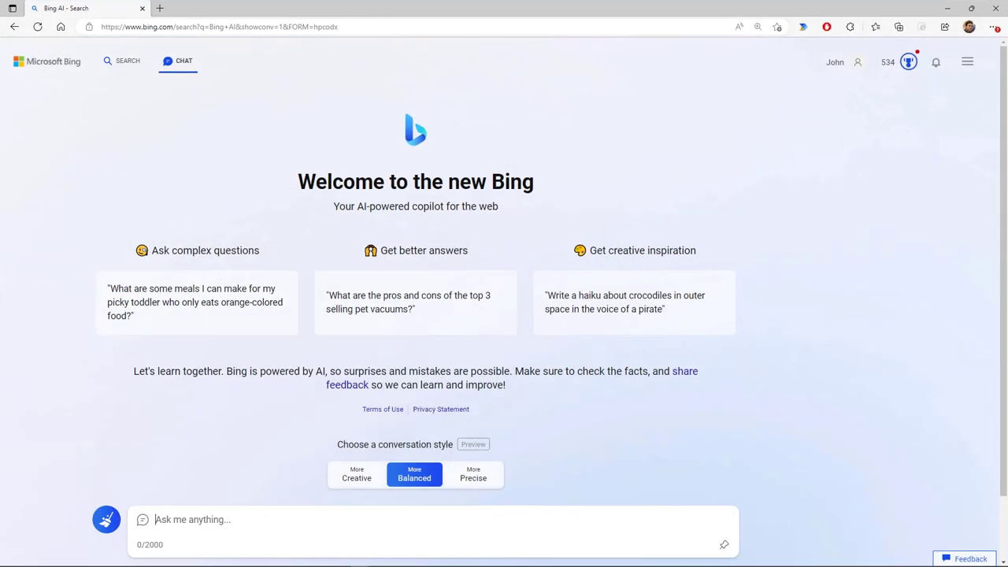
- Ask Bing Chat 'What is Trello' and read its answer about the project management tool
{"action": "left_click", "coordinate": [222, 519]}
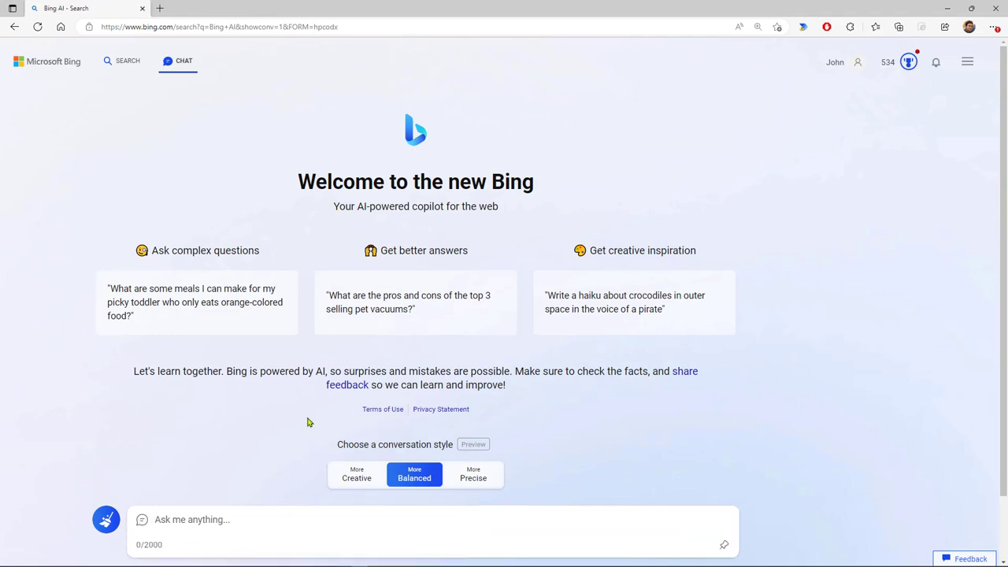
{"action": "type", "text": "What is T"}
{"action": "type", "text": "rello?"}
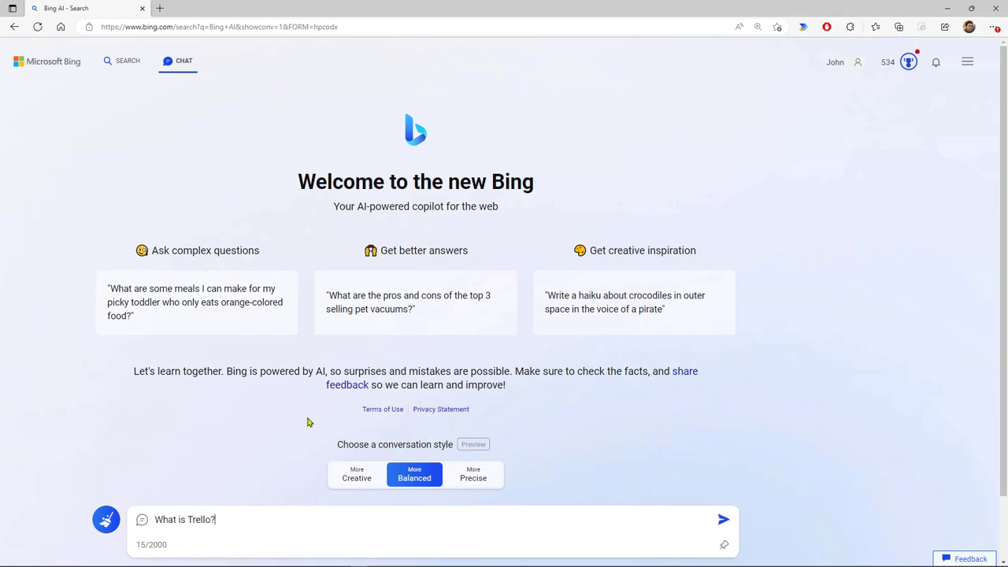
{"action": "key", "text": "Return"}
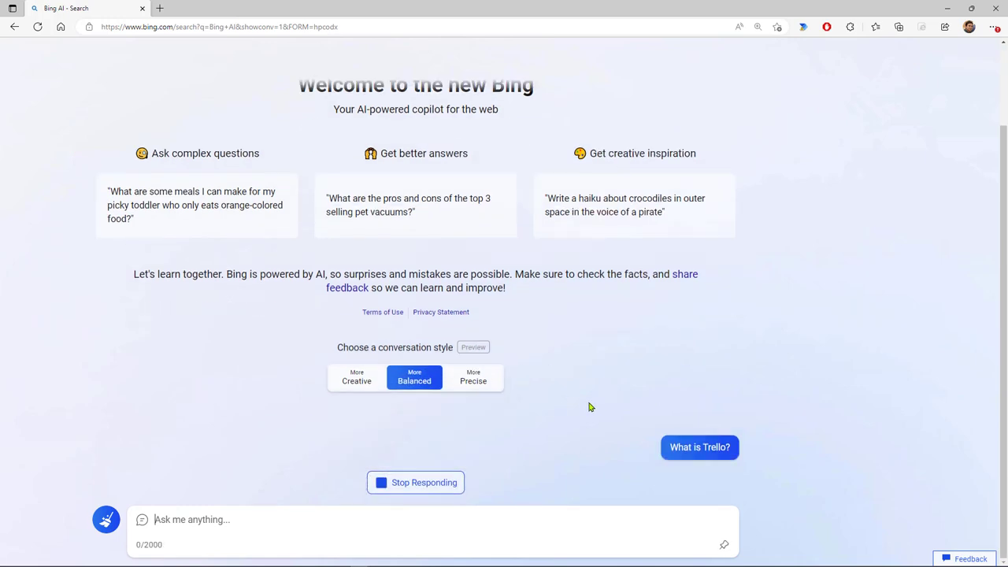
{"action": "scroll", "coordinate": [591, 408], "scroll_direction": "up", "scroll_amount": 2}
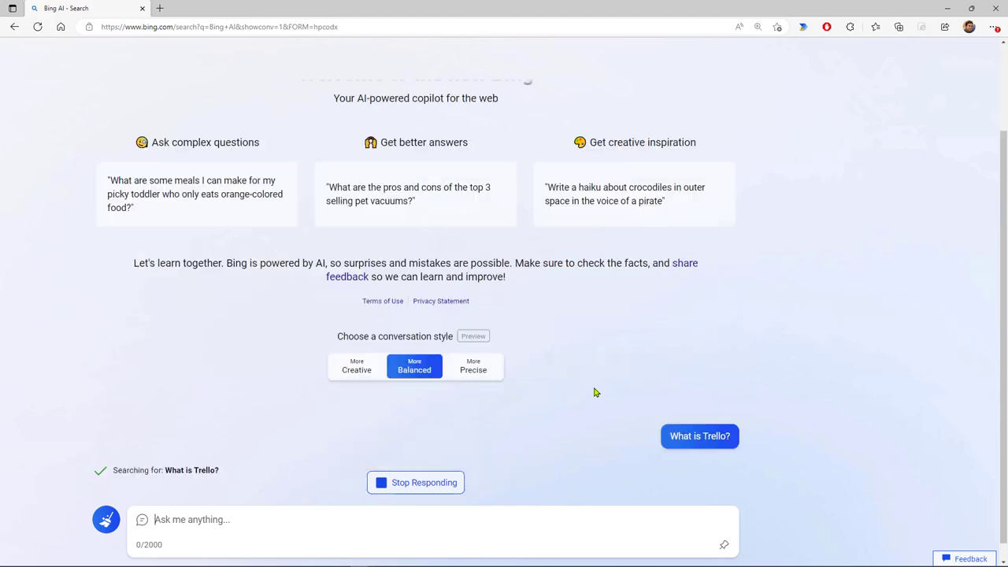
{"action": "scroll", "coordinate": [596, 396], "scroll_direction": "up", "scroll_amount": 2}
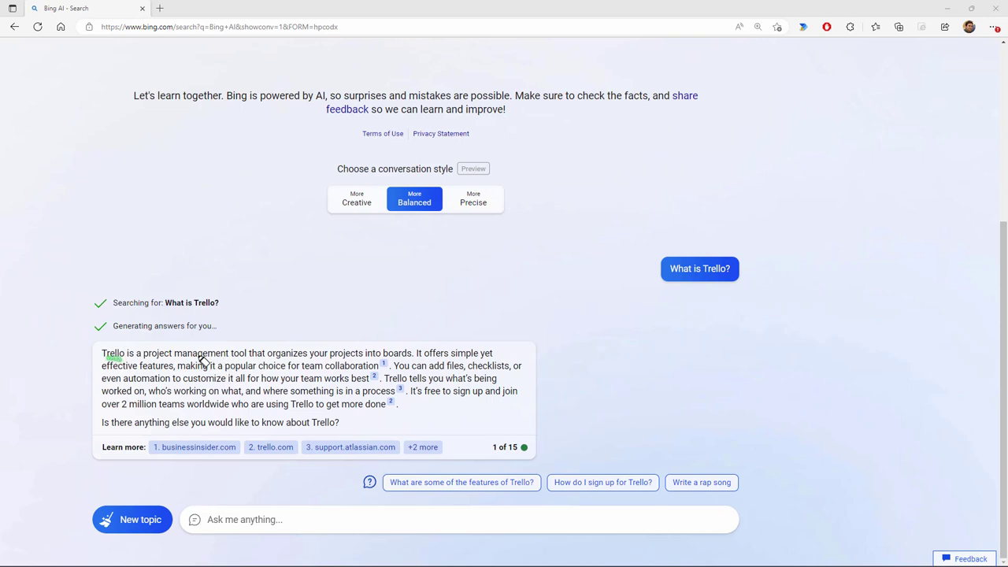
{"action": "left_click_drag", "start_coordinate": [187, 355], "coordinate": [300, 355]}
{"action": "mouse_move", "coordinate": [413, 299]}
{"action": "left_mouse_down"}
{"action": "mouse_move", "coordinate": [389, 339]}
{"action": "mouse_move", "coordinate": [405, 333]}
{"action": "left_mouse_up"}
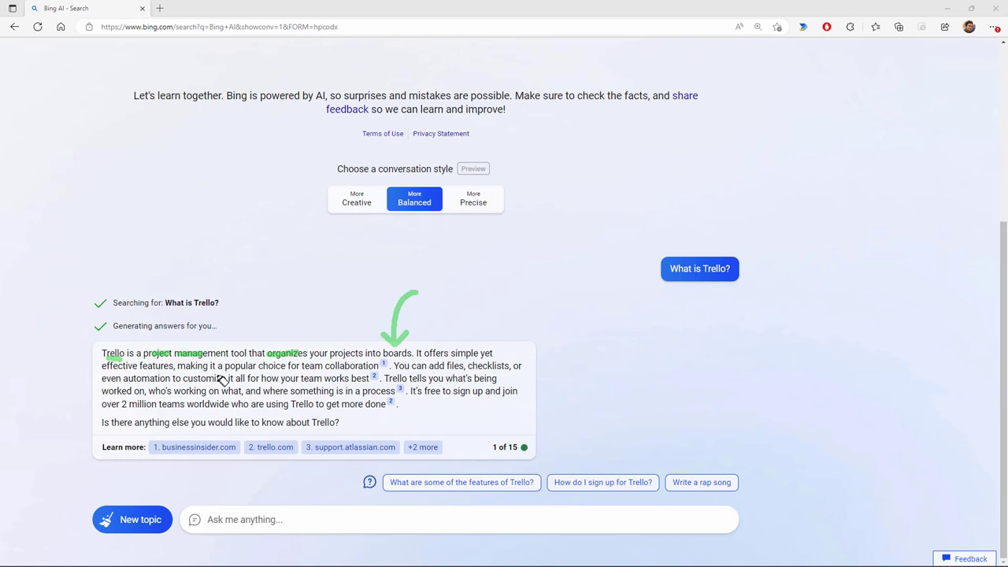
{"action": "left_click_drag", "start_coordinate": [110, 368], "coordinate": [171, 367]}
{"action": "left_click_drag", "start_coordinate": [450, 355], "coordinate": [484, 354]}
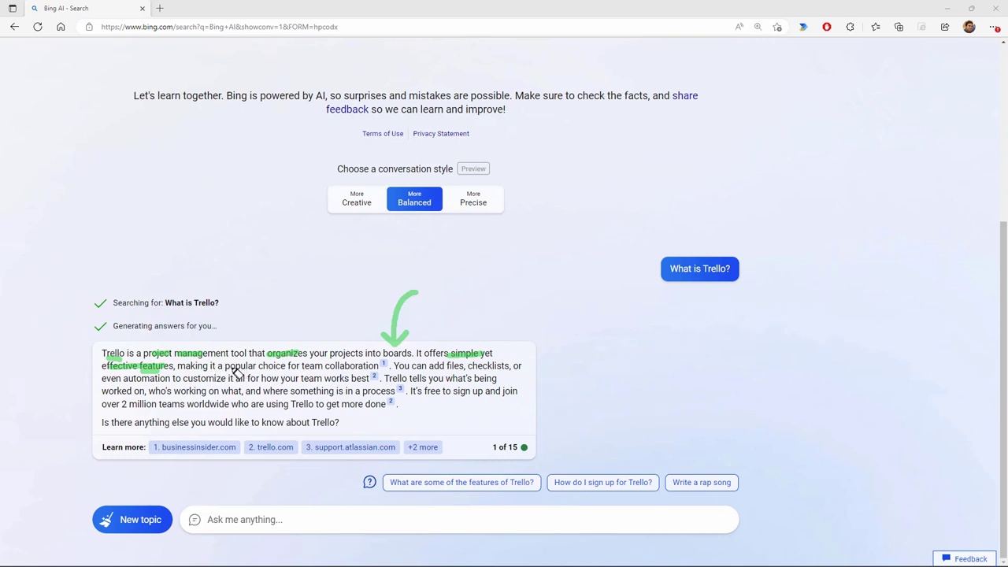
{"action": "left_click_drag", "start_coordinate": [227, 367], "coordinate": [288, 367]}
{"action": "left_click_drag", "start_coordinate": [378, 367], "coordinate": [322, 368]}
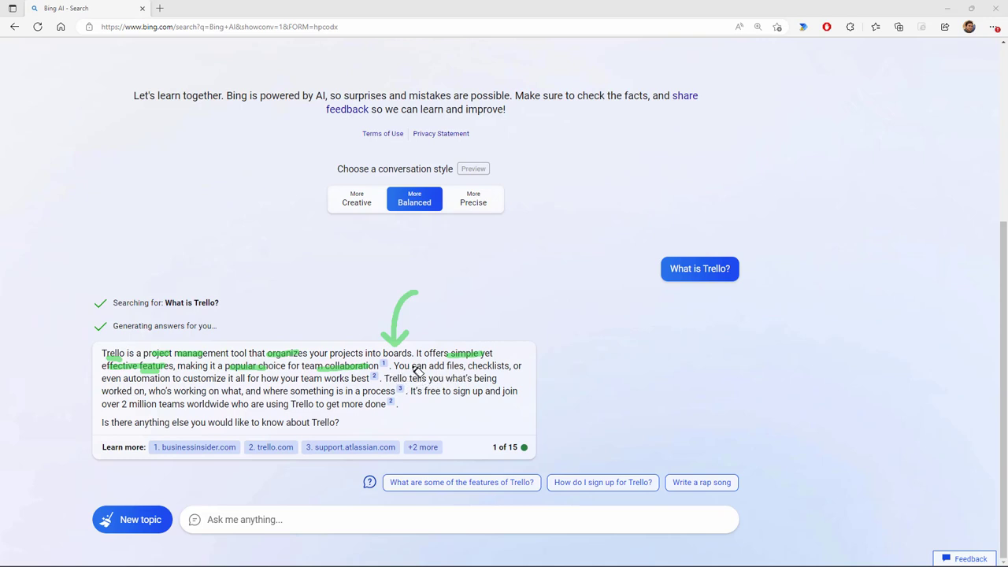
{"action": "left_click_drag", "start_coordinate": [406, 371], "coordinate": [510, 369]}
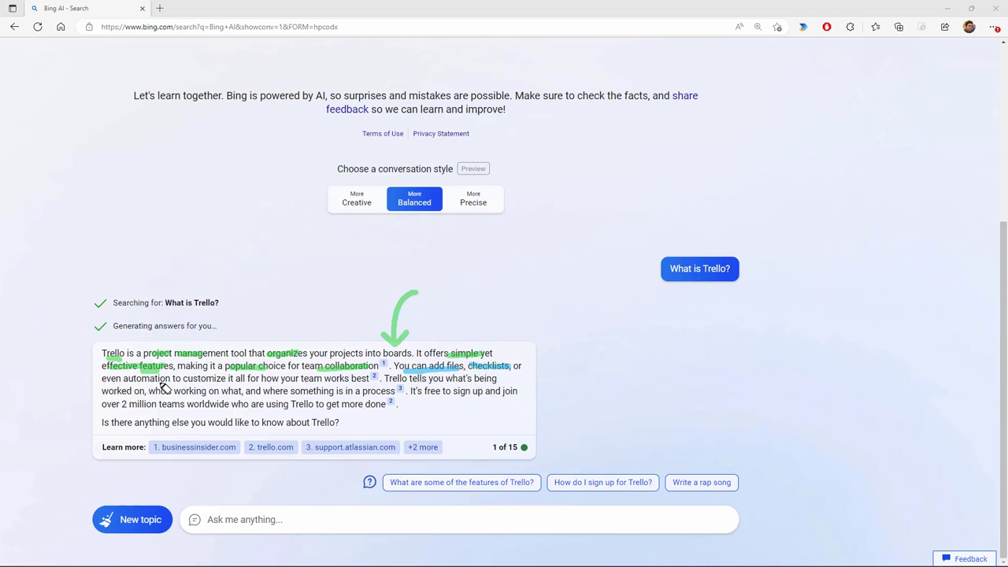
{"action": "left_click_drag", "start_coordinate": [184, 381], "coordinate": [226, 381]}
{"action": "left_click_drag", "start_coordinate": [303, 381], "coordinate": [322, 382]}
{"action": "left_click_drag", "start_coordinate": [169, 391], "coordinate": [243, 391]}
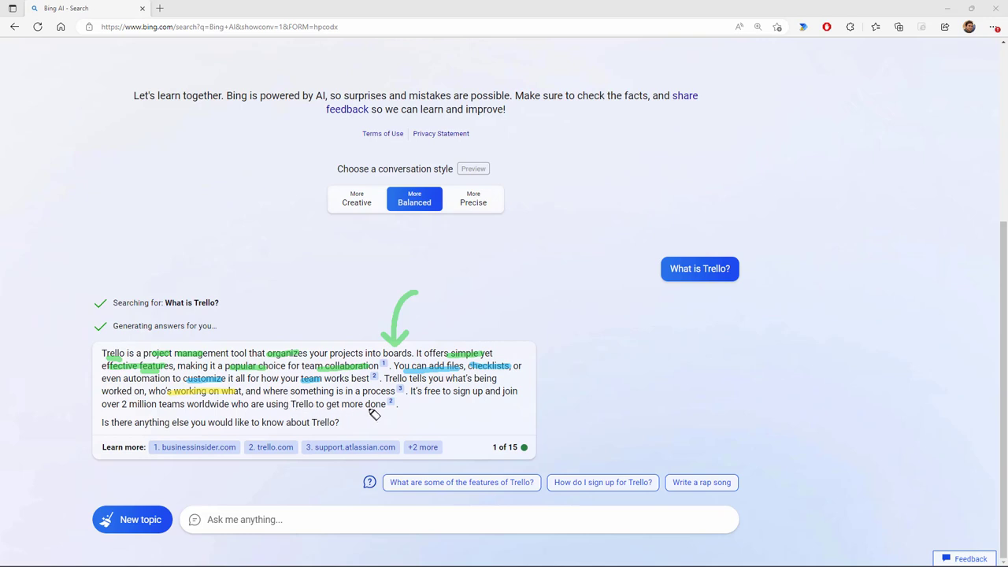
{"action": "left_click_drag", "start_coordinate": [423, 400], "coordinate": [471, 399]}
{"action": "left_click_drag", "start_coordinate": [119, 405], "coordinate": [183, 406]}
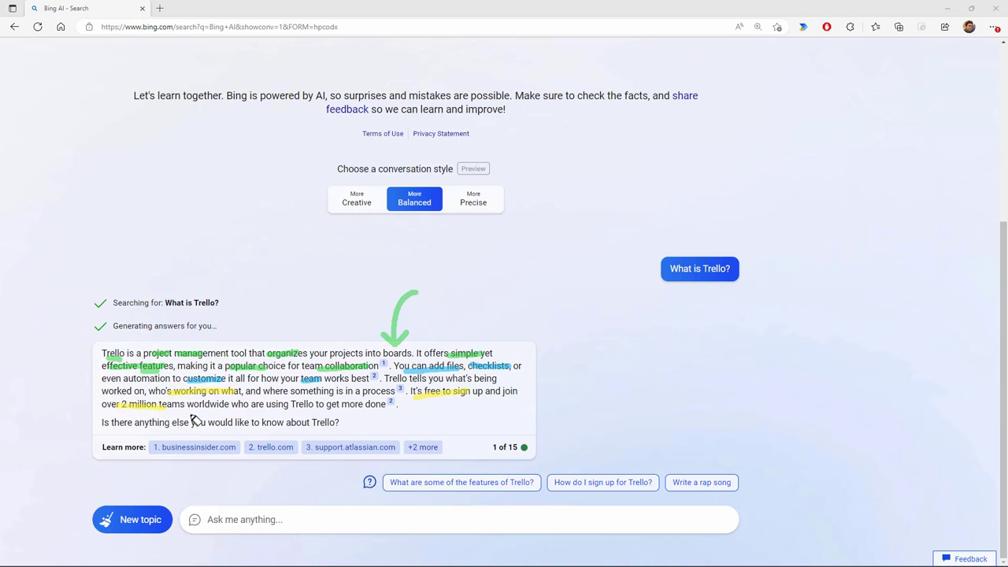
{"action": "left_click_drag", "start_coordinate": [203, 411], "coordinate": [230, 410]}
- Underline 'Lets make a clone of Trello' and the Flet framework, and circle the fly.io link
{"action": "key", "text": "e"}
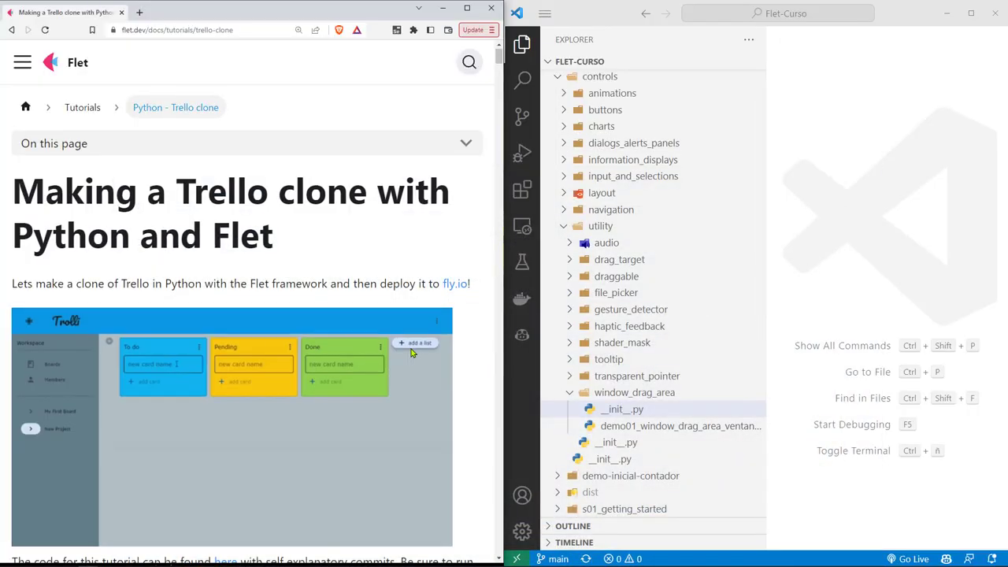
{"action": "left_click_drag", "start_coordinate": [14, 245], "coordinate": [155, 245]}
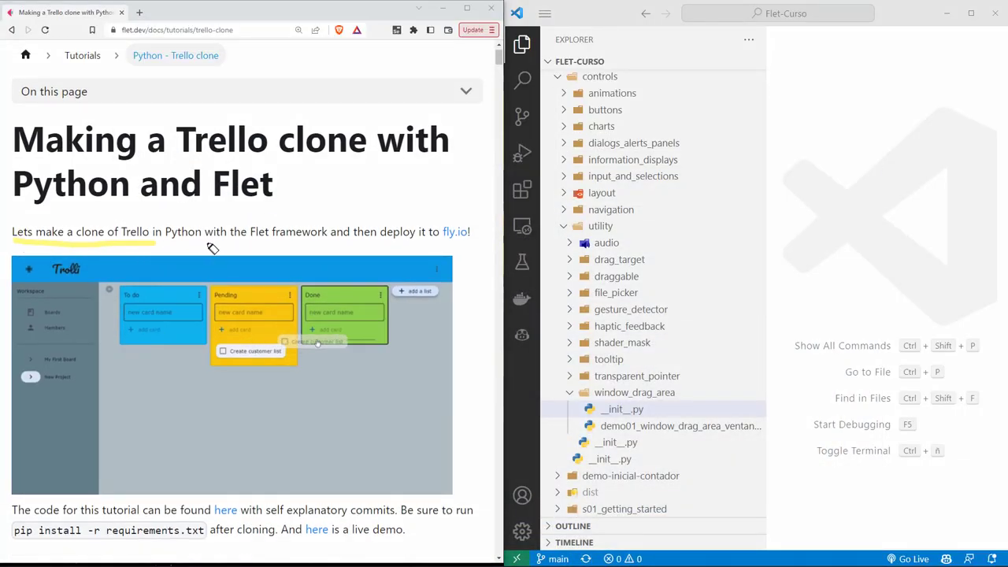
{"action": "left_click_drag", "start_coordinate": [241, 241], "coordinate": [330, 241]}
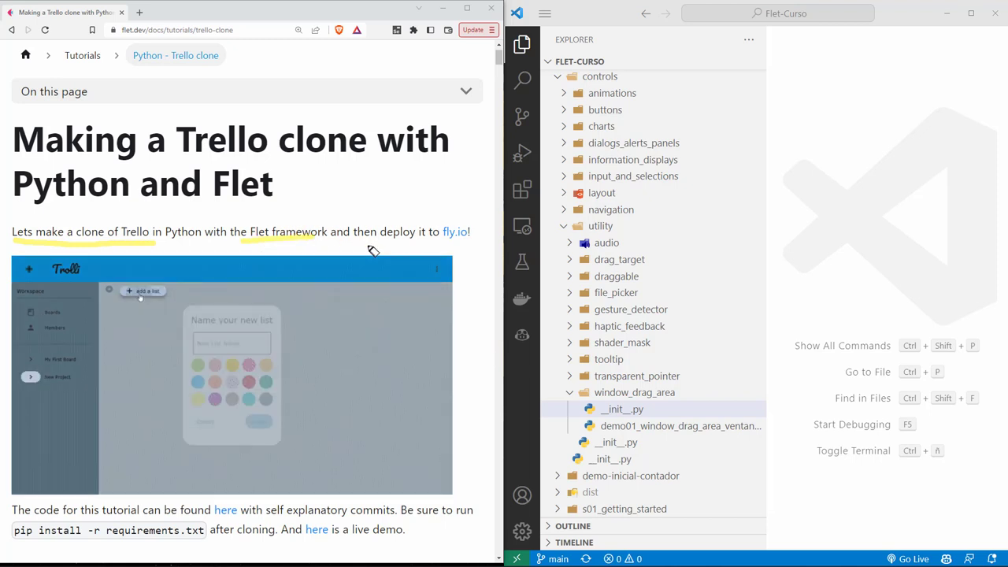
{"action": "mouse_move", "coordinate": [486, 176]}
{"action": "left_mouse_down"}
{"action": "mouse_move", "coordinate": [462, 218]}
{"action": "mouse_move", "coordinate": [486, 256]}
{"action": "mouse_move", "coordinate": [471, 220]}
{"action": "left_mouse_up"}
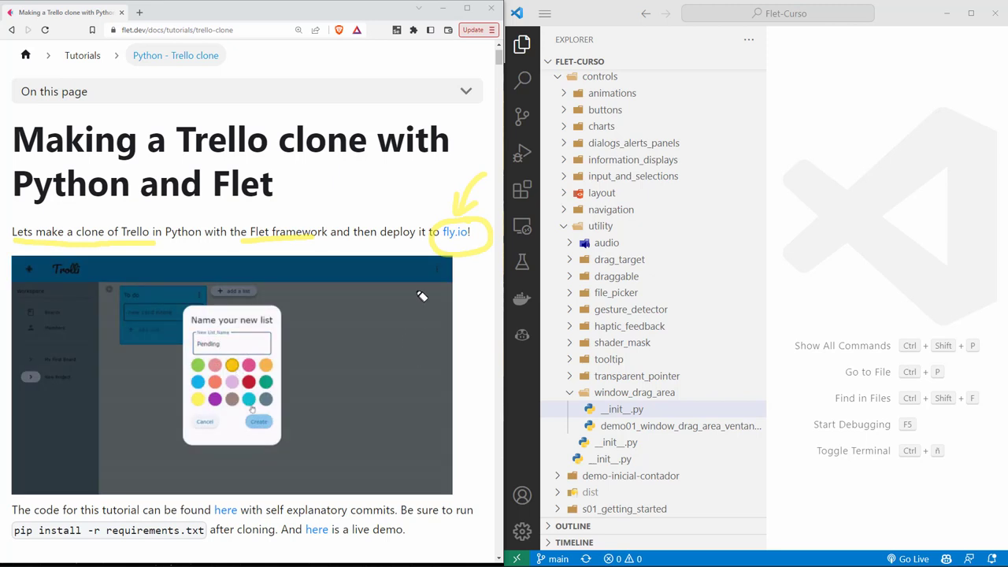
{"action": "key", "text": "e"}
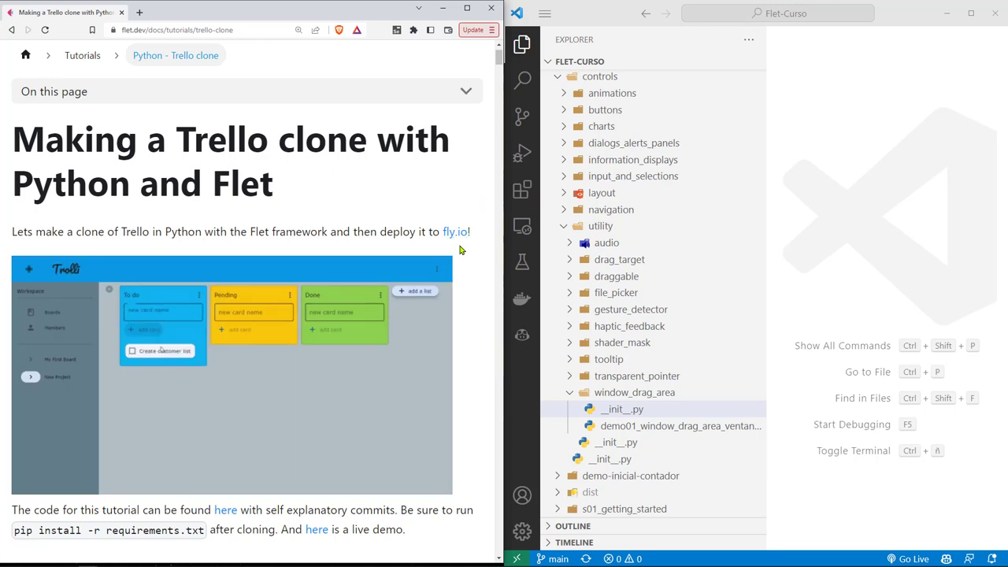
{"action": "scroll", "coordinate": [460, 252], "scroll_direction": "down", "scroll_amount": 2}
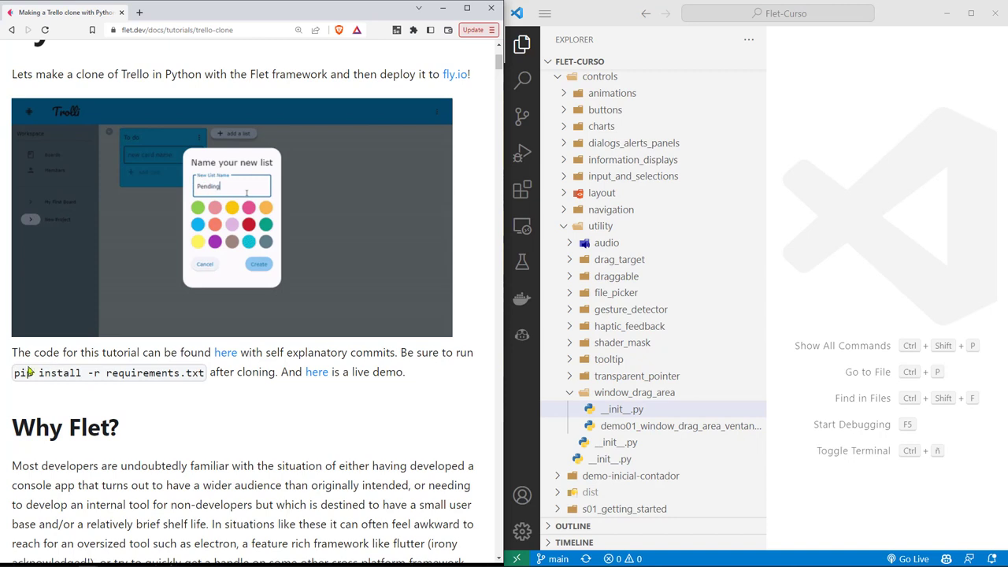
- Underline the tutorial code notes and pip install command, then open the code link in a background tab
{"action": "left_click_drag", "start_coordinate": [24, 352], "coordinate": [259, 349]}
{"action": "left_click", "coordinate": [230, 366]}
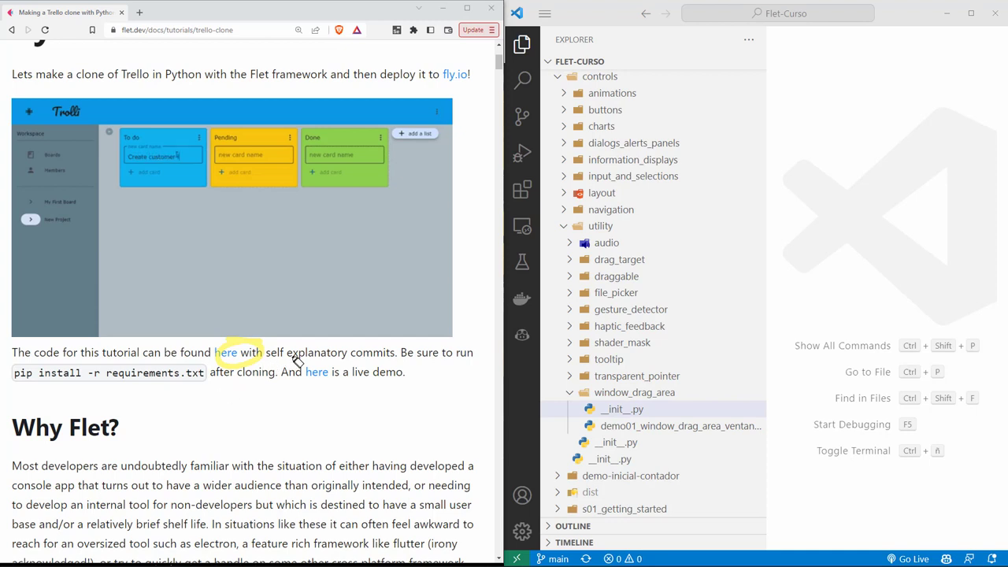
{"action": "left_click_drag", "start_coordinate": [352, 360], "coordinate": [394, 359]}
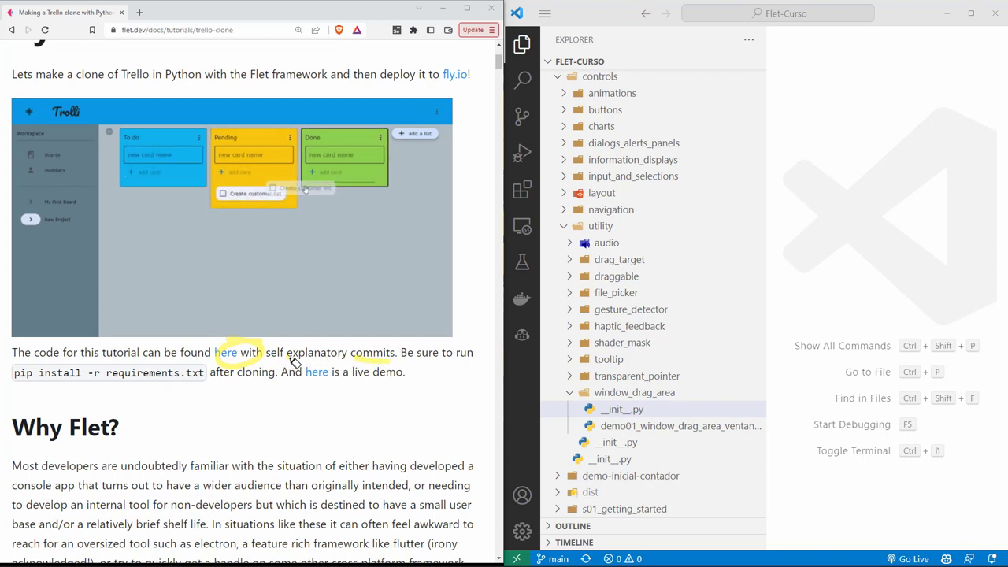
{"action": "left_click_drag", "start_coordinate": [289, 361], "coordinate": [347, 360]}
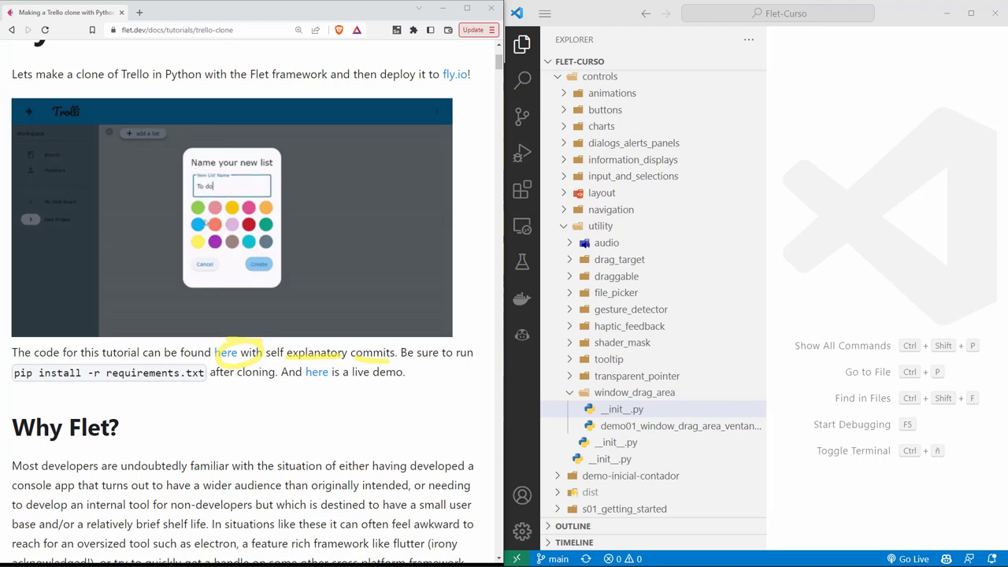
{"action": "left_click_drag", "start_coordinate": [402, 356], "coordinate": [473, 355]}
{"action": "left_click_drag", "start_coordinate": [12, 387], "coordinate": [178, 388]}
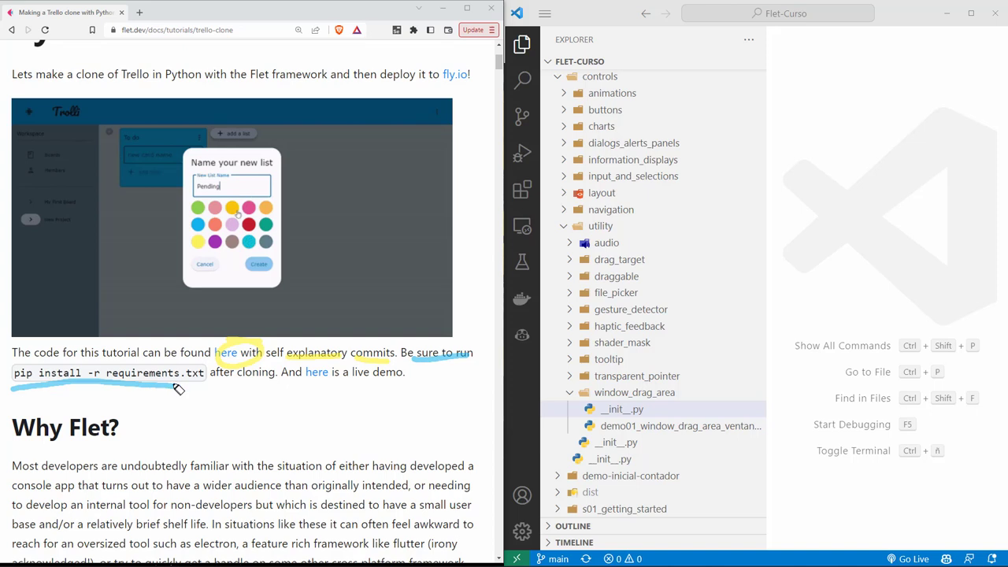
{"action": "left_click", "coordinate": [218, 384]}
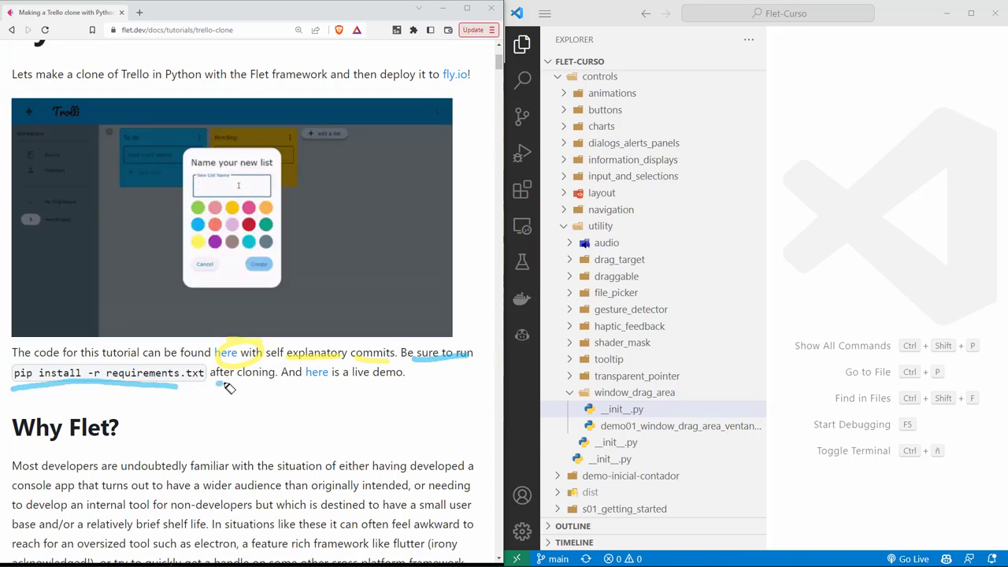
{"action": "key", "text": "e"}
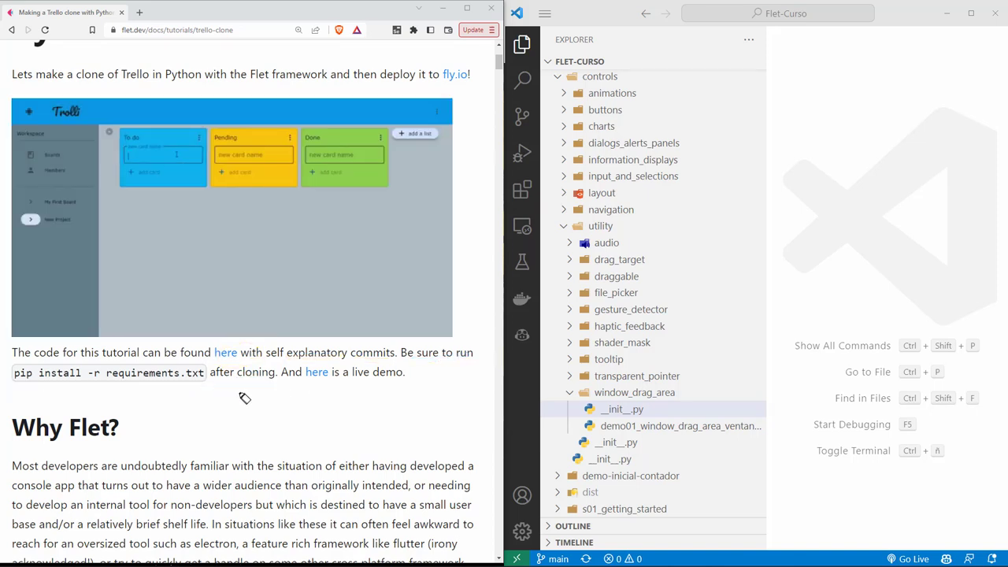
{"action": "middle_click", "coordinate": [226, 352]}
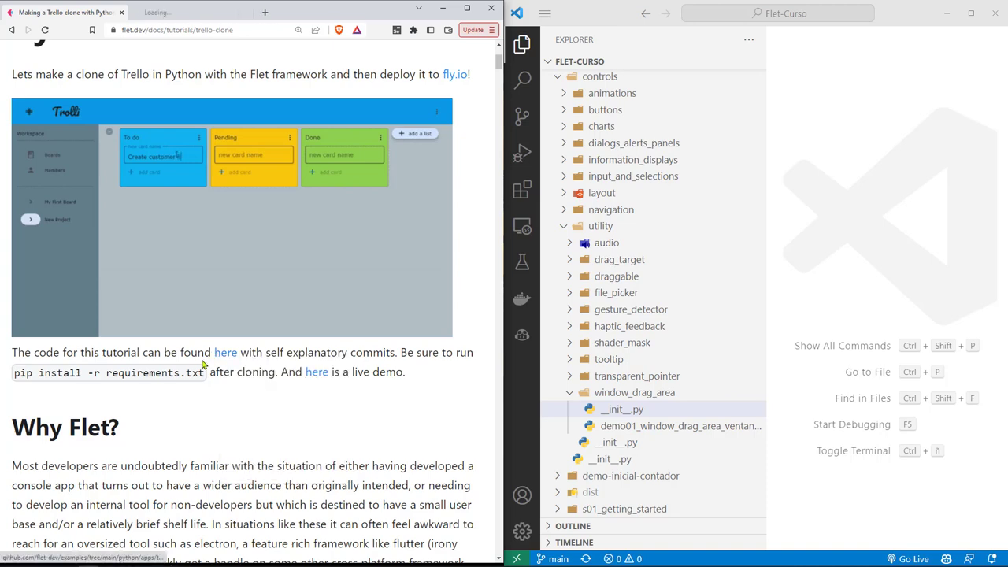
- On the maximized GitHub repo page, launch the README's Live demo link in a new tab
{"action": "left_click", "coordinate": [211, 13]}
{"action": "key", "text": "super+Up"}
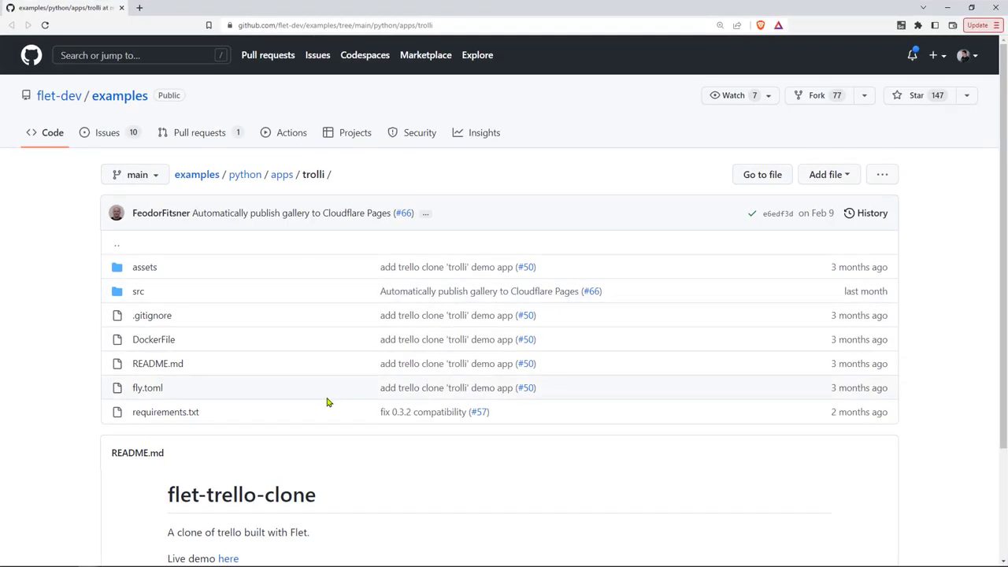
{"action": "scroll", "coordinate": [438, 482], "scroll_direction": "down", "scroll_amount": 3}
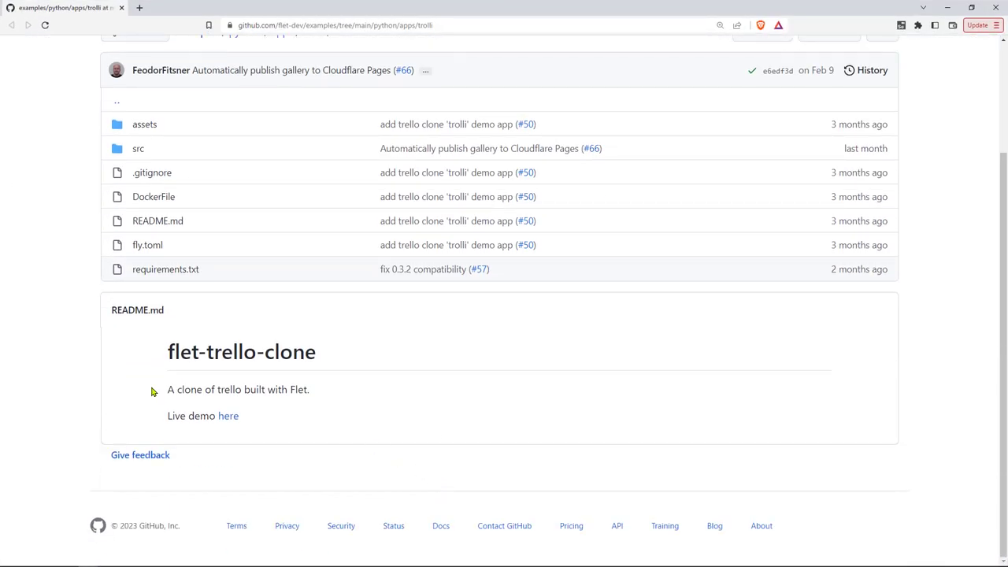
{"action": "left_click_drag", "start_coordinate": [153, 392], "coordinate": [310, 390]}
{"action": "middle_click", "coordinate": [225, 418]}
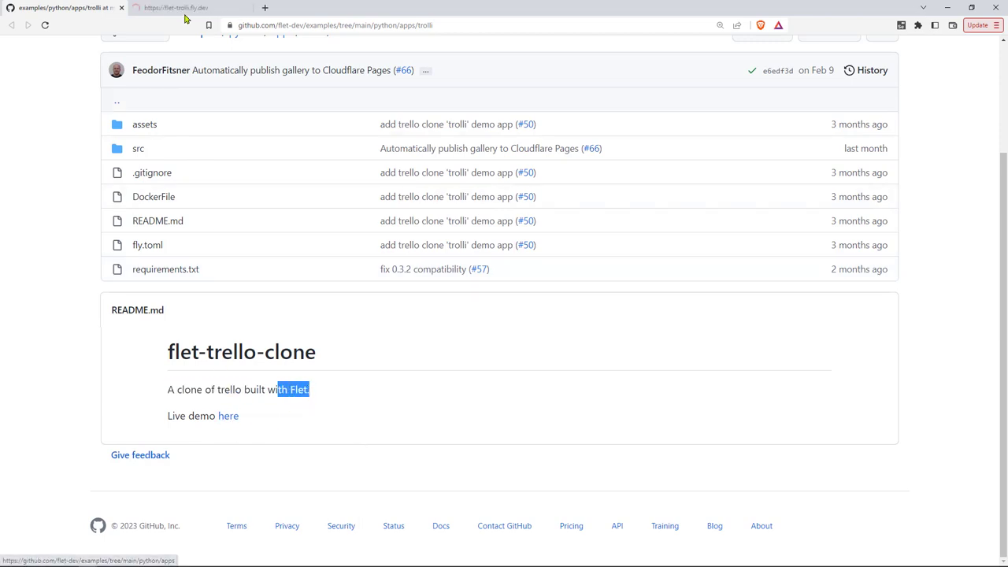
{"action": "left_click", "coordinate": [186, 14]}
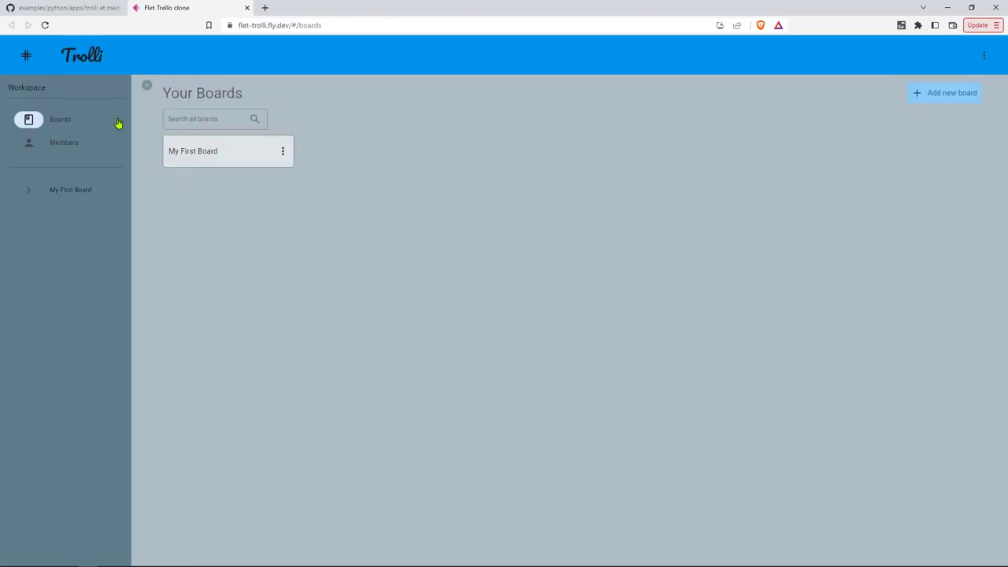
- On My First Board, create a green list named Python
{"action": "left_click", "coordinate": [227, 152]}
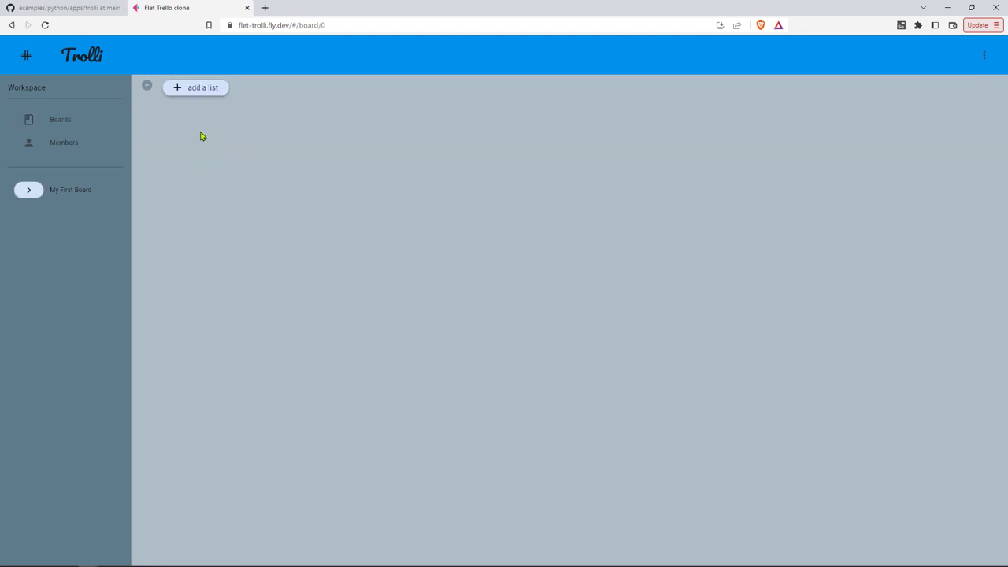
{"action": "left_click", "coordinate": [197, 89]}
{"action": "left_click", "coordinate": [453, 285]}
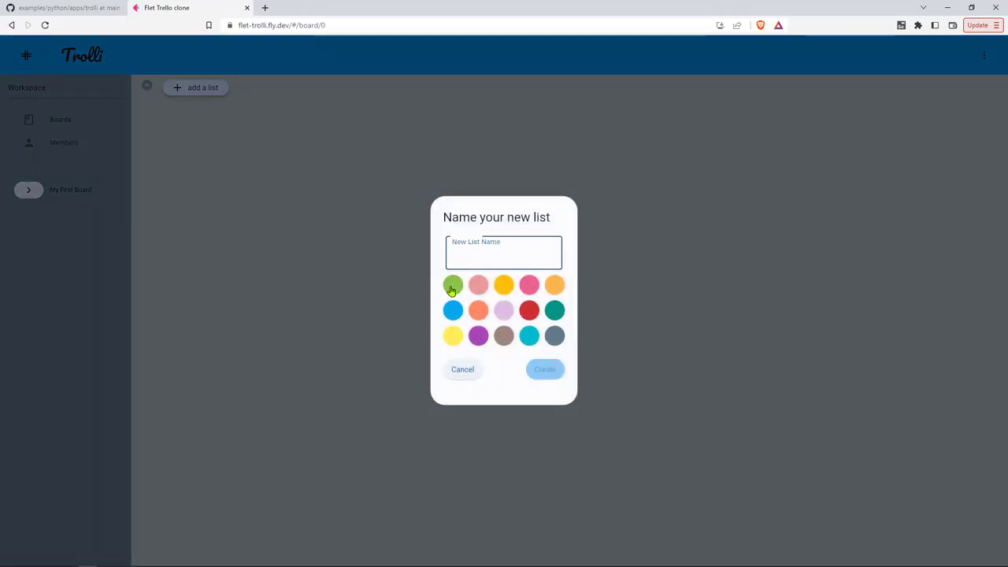
{"action": "left_click", "coordinate": [489, 262]}
{"action": "type", "text": "ython"}
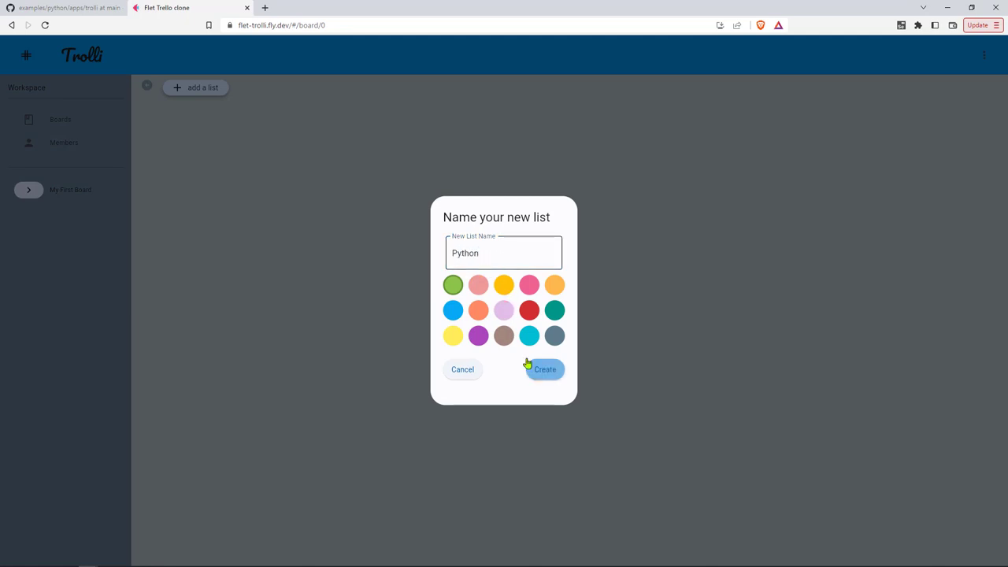
{"action": "left_click", "coordinate": [529, 367]}
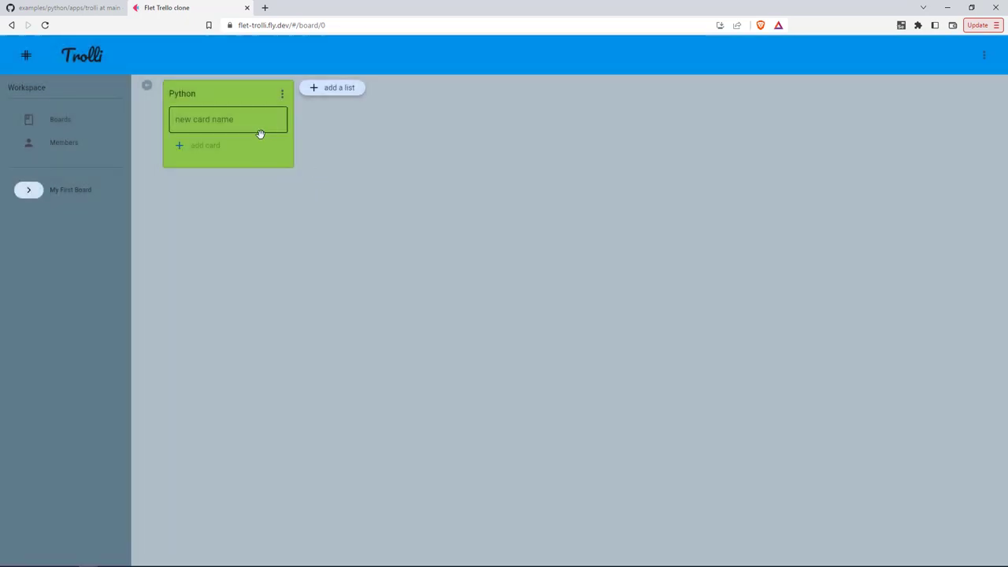
- Add 'Python 3.11' and 'Flet Framework' cards to the Python list
{"action": "left_click", "coordinate": [203, 122]}
{"action": "type", "text": "Python 3.11"}
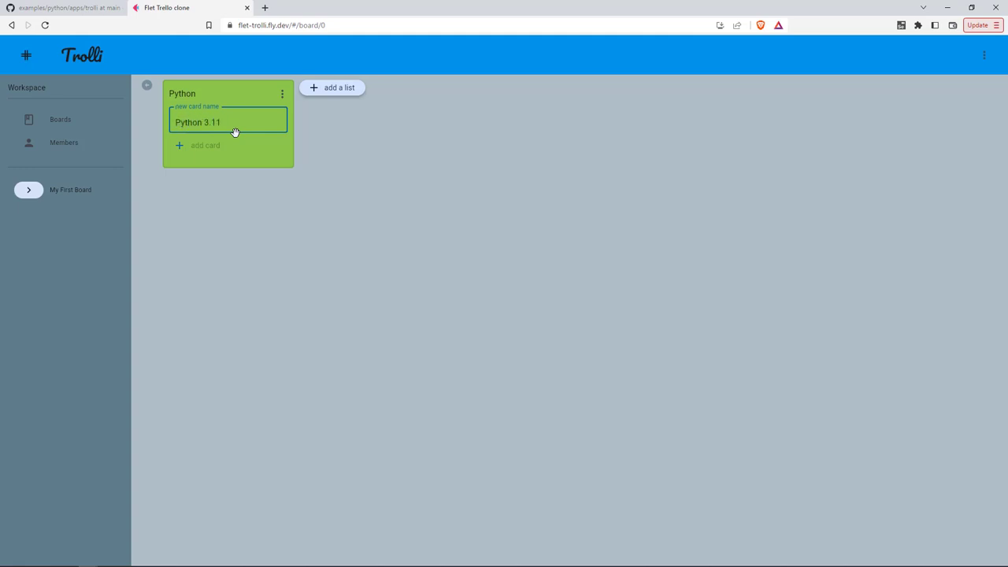
{"action": "key", "text": "Return"}
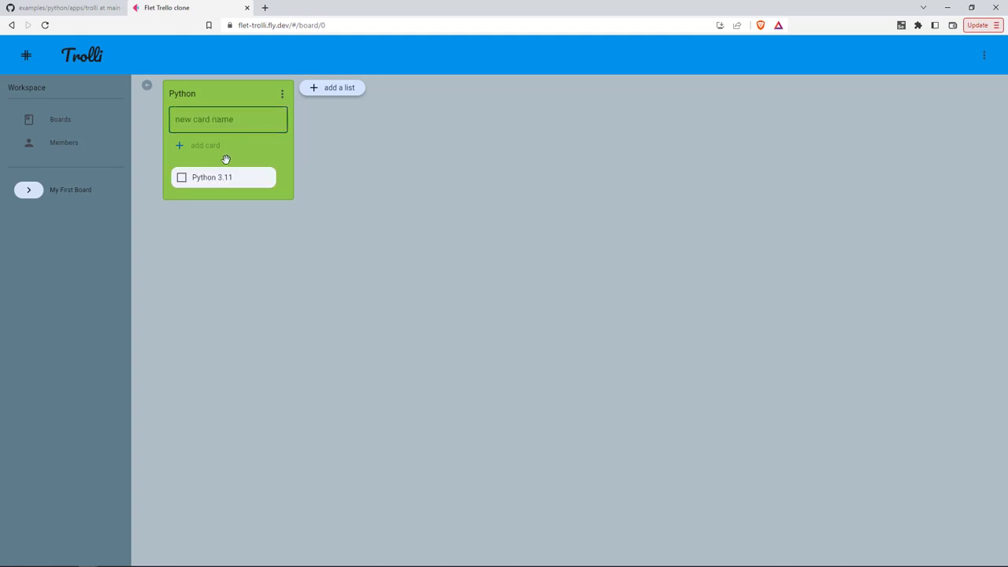
{"action": "left_click", "coordinate": [197, 148]}
{"action": "left_click", "coordinate": [236, 129]}
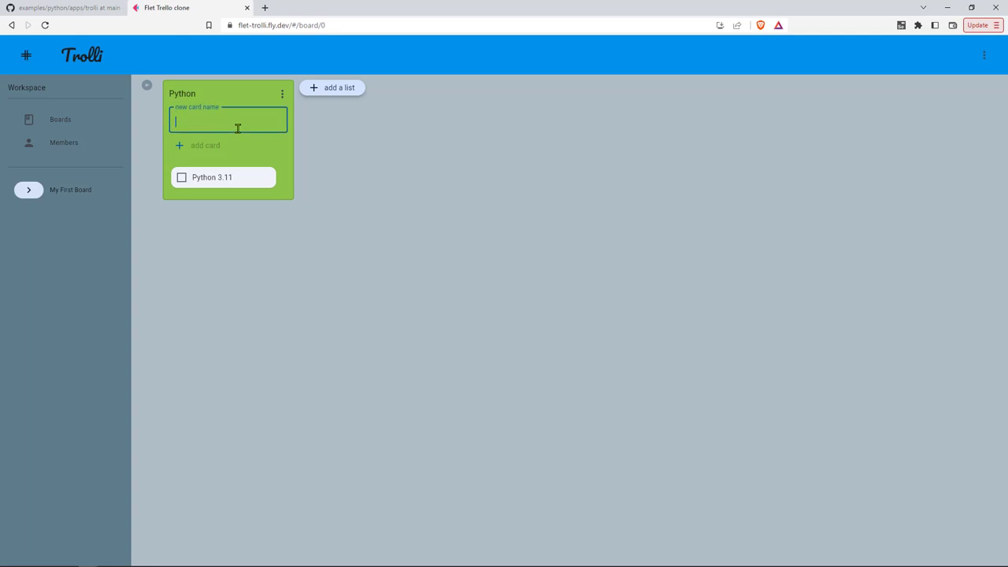
{"action": "type", "text": "Fet Framework"}
{"action": "key", "text": "Return"}
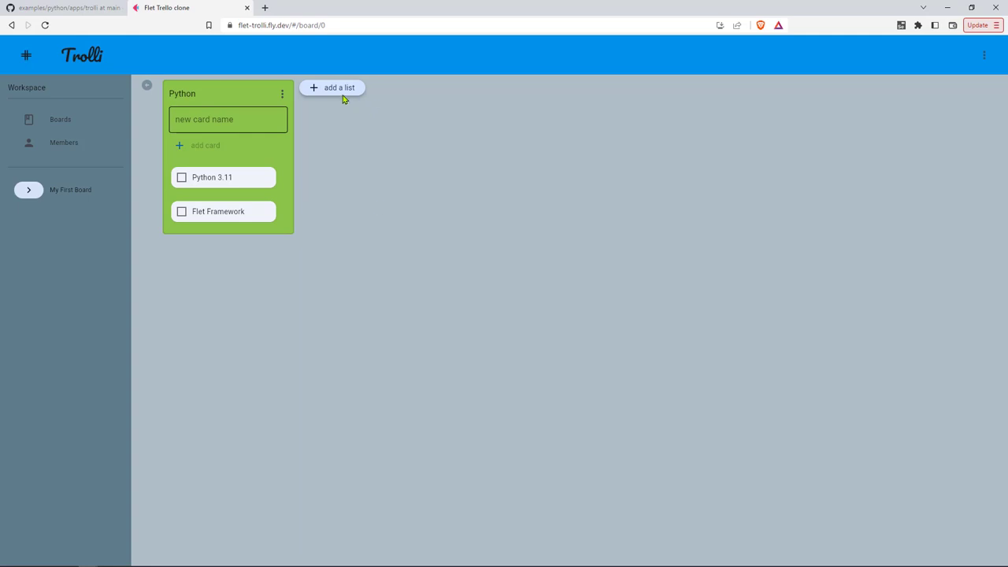
- Create a blue PHP list, then return to the boards overview
{"action": "left_click", "coordinate": [329, 92]}
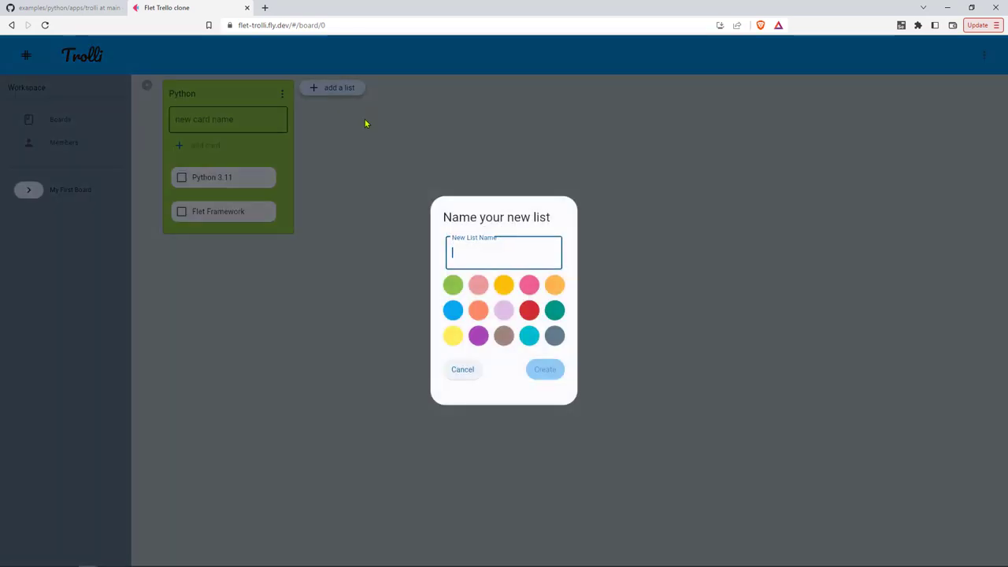
{"action": "left_click", "coordinate": [455, 310]}
{"action": "left_click", "coordinate": [516, 249]}
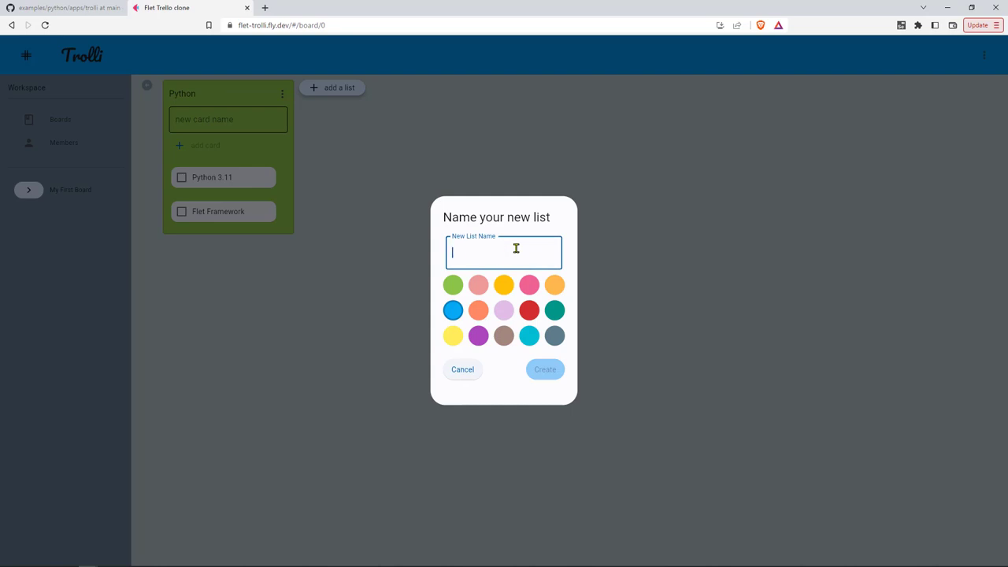
{"action": "type", "text": "PHPHP"}
{"action": "left_click", "coordinate": [549, 375]}
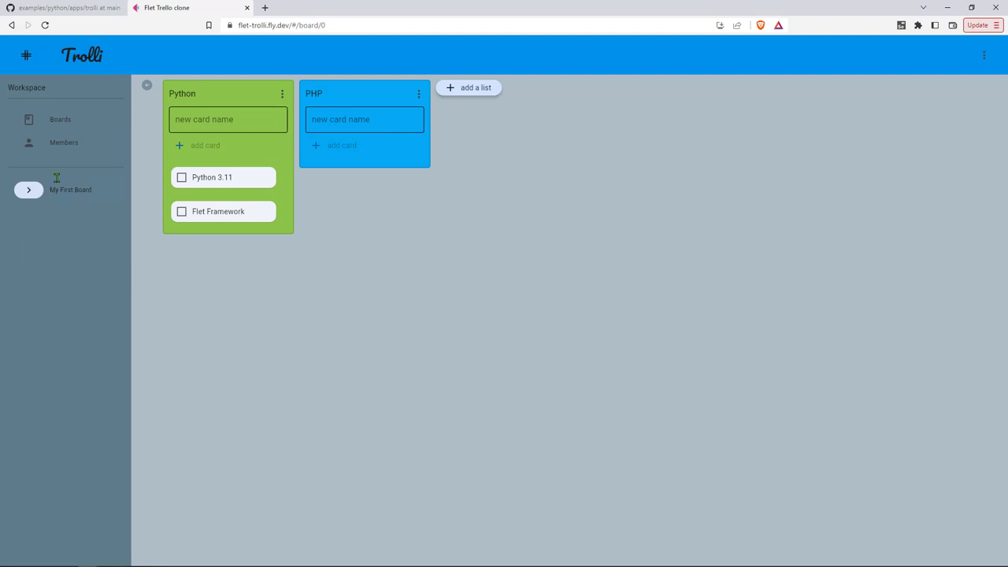
{"action": "left_click", "coordinate": [60, 123]}
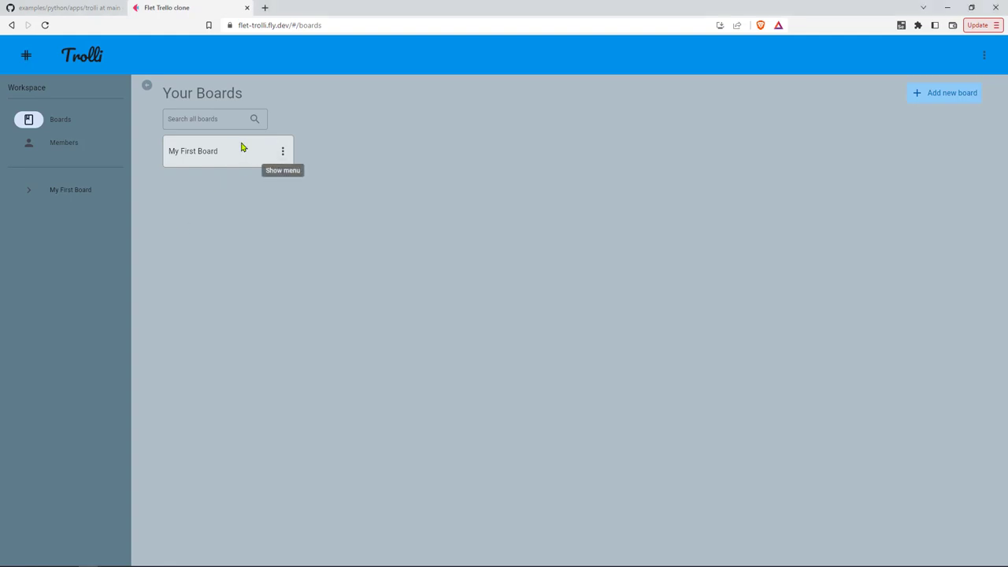
- Create the 'Lenguajes de programación' board, then open the Members view
{"action": "left_click", "coordinate": [953, 94]}
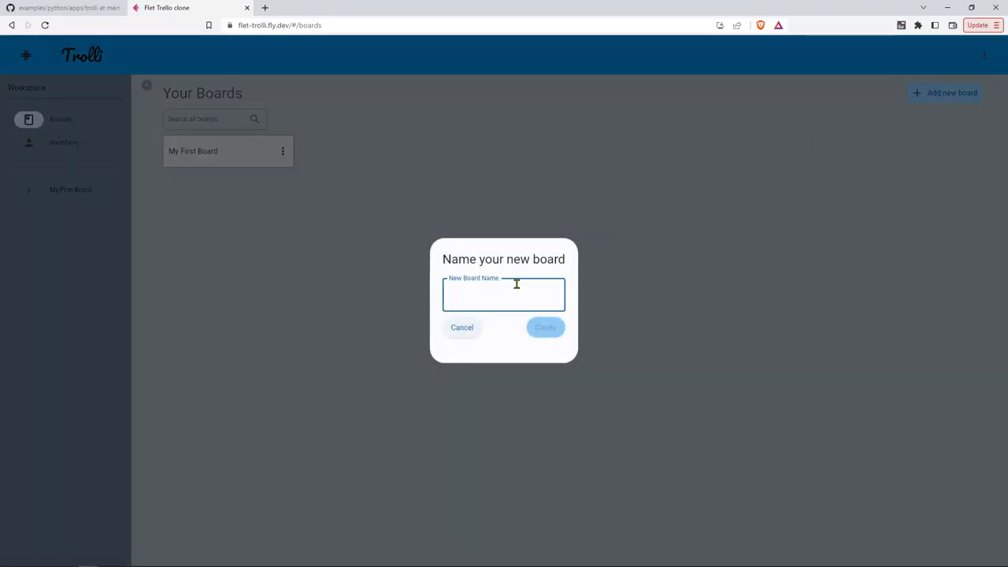
{"action": "type", "text": "Len"}
{"action": "type", "text": "guaje de programación"}
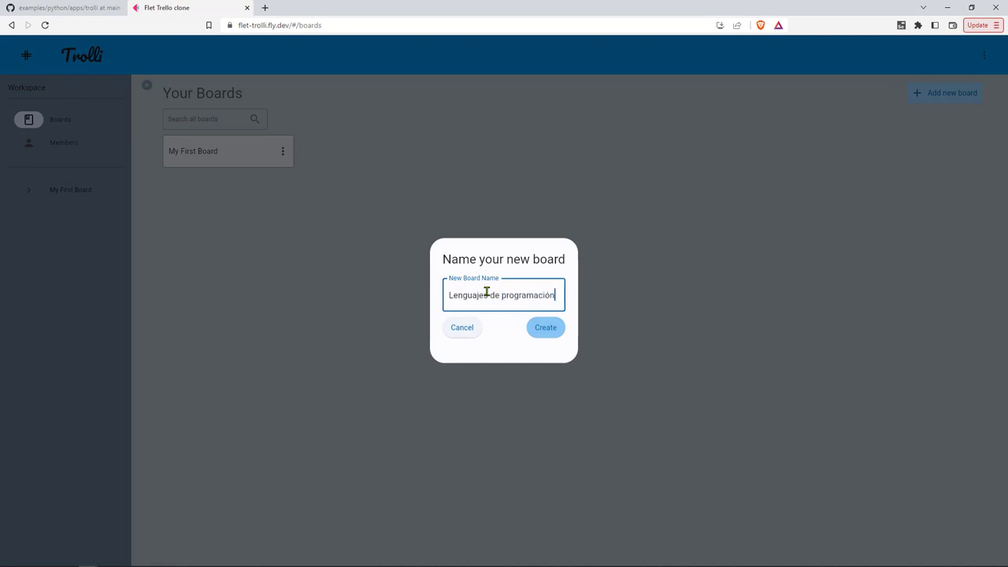
{"action": "left_click", "coordinate": [549, 329]}
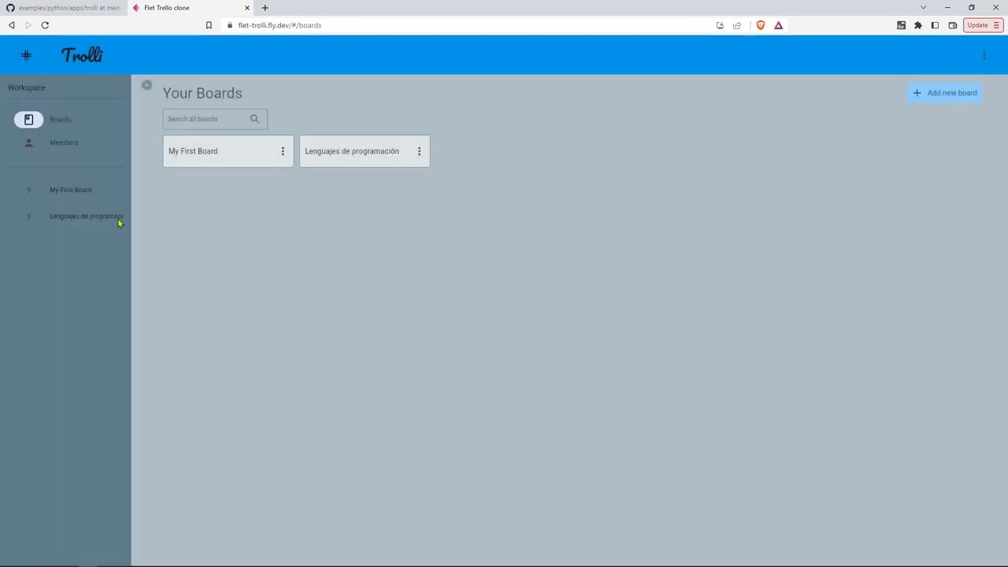
{"action": "left_click_drag", "start_coordinate": [120, 123], "coordinate": [72, 149]}
{"action": "left_click", "coordinate": [79, 147]}
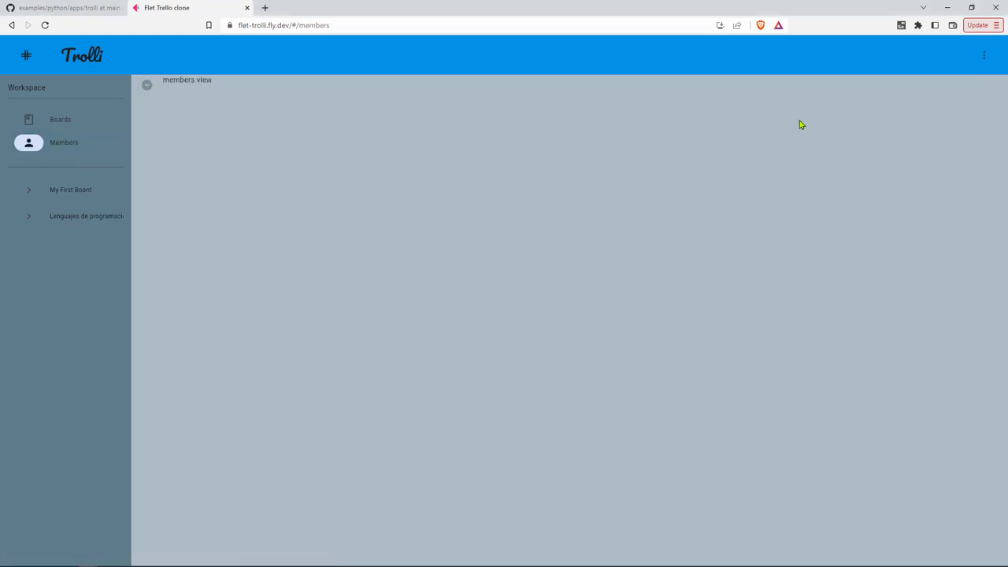
- Log in through the options menu with a user name and password
{"action": "left_click", "coordinate": [986, 59]}
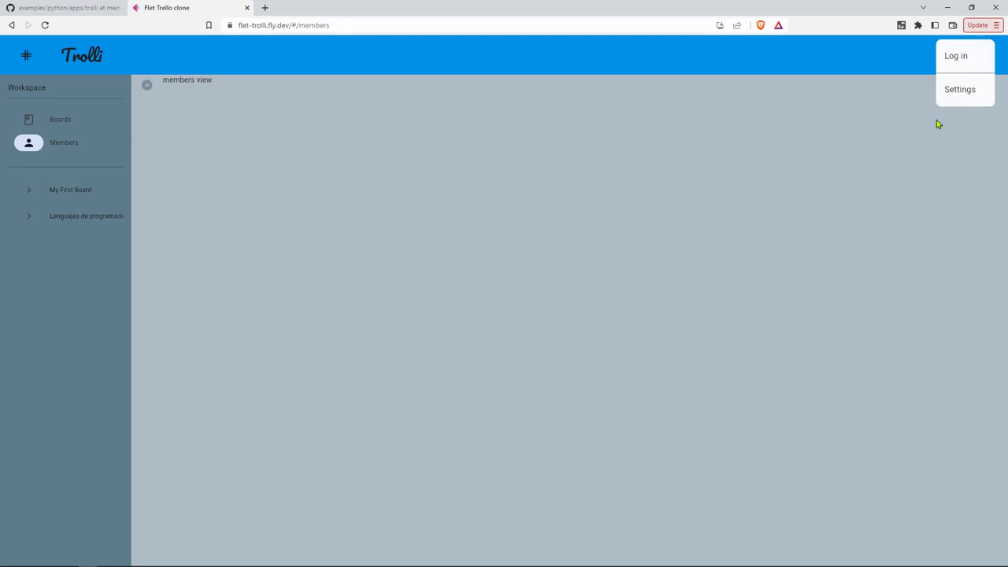
{"action": "left_click", "coordinate": [958, 69]}
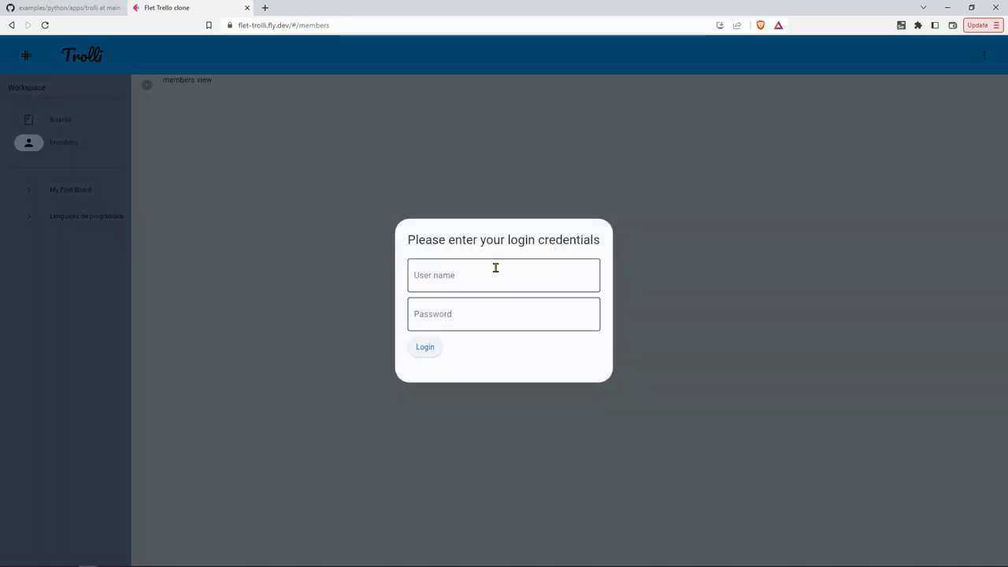
{"action": "left_click", "coordinate": [503, 278]}
{"action": "type", "text": "c"}
{"action": "key", "text": "Tab"}
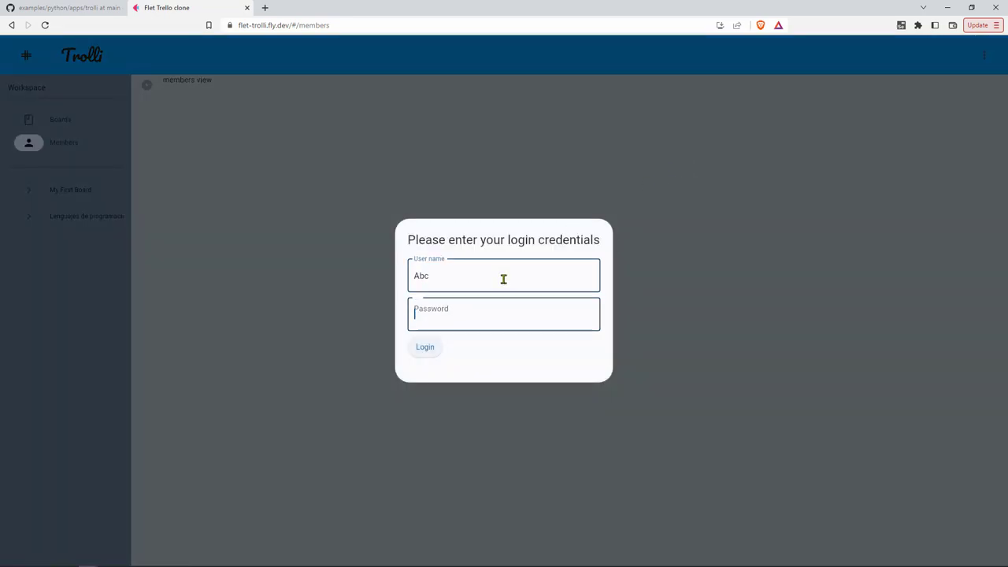
{"action": "key", "text": "Tab"}
{"action": "key", "text": "Return"}
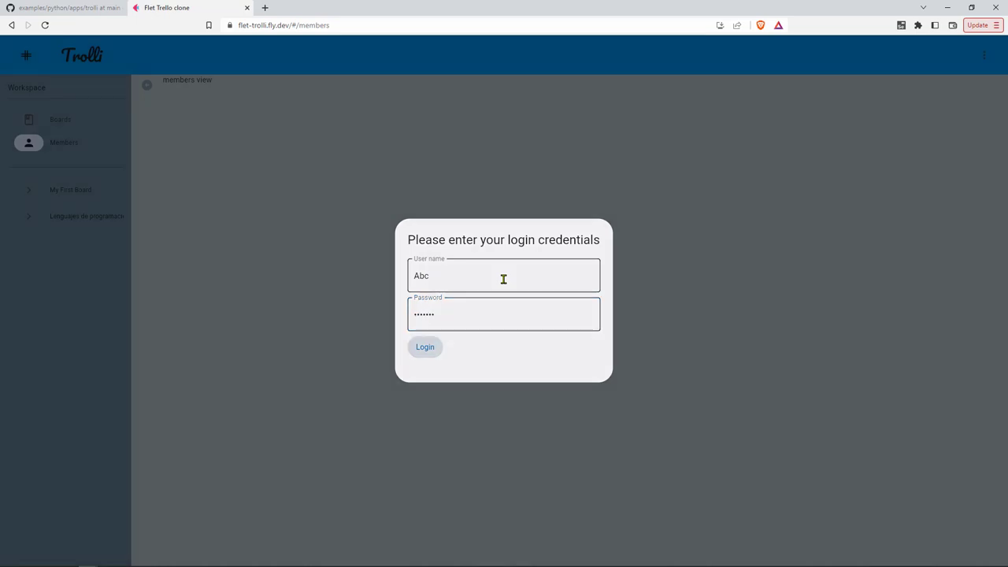
- Check the profile in the options menu, then return to the boards overview
{"action": "left_click", "coordinate": [984, 55]}
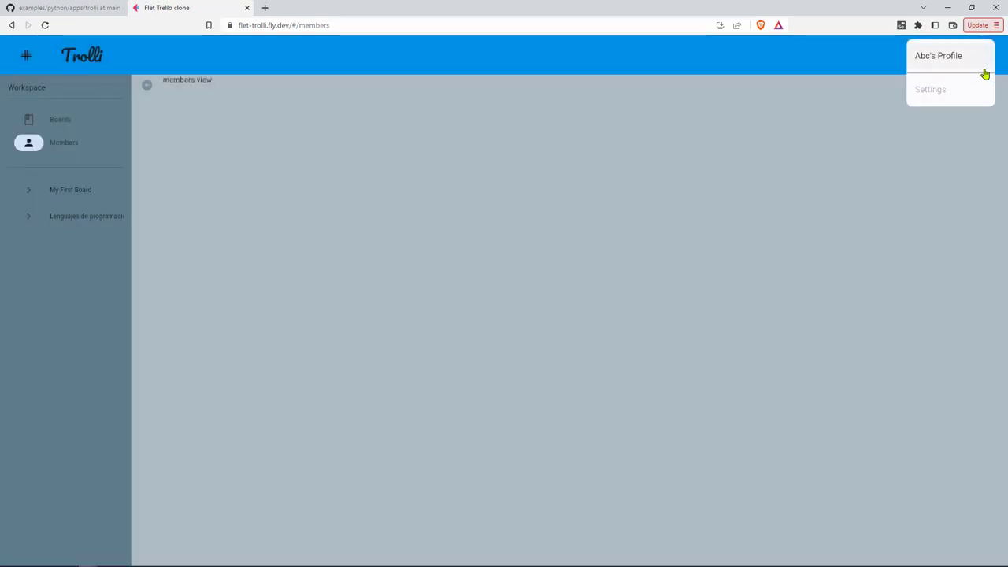
{"action": "left_click", "coordinate": [966, 65]}
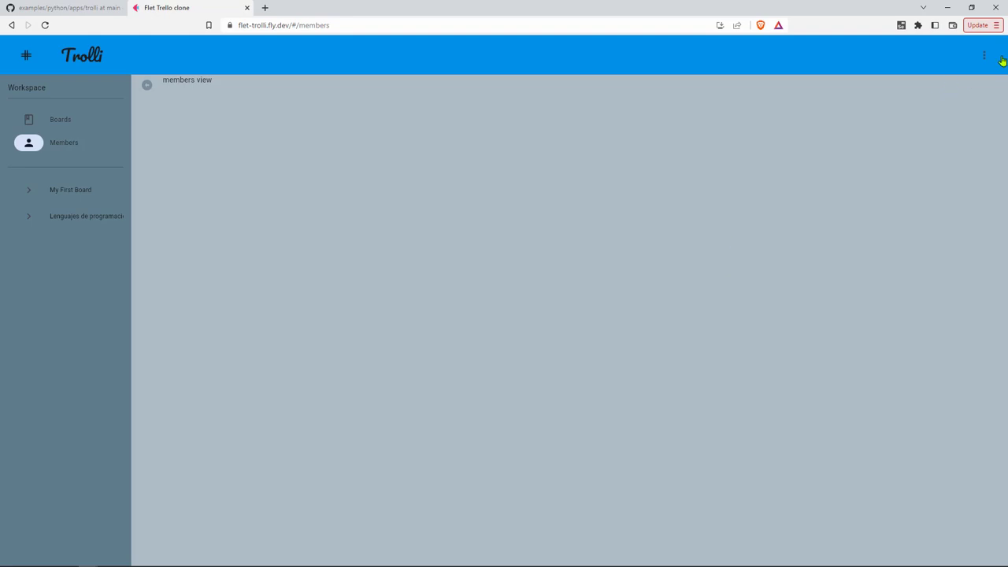
{"action": "left_click", "coordinate": [984, 62]}
{"action": "left_click", "coordinate": [950, 86]}
{"action": "left_click", "coordinate": [34, 118]}
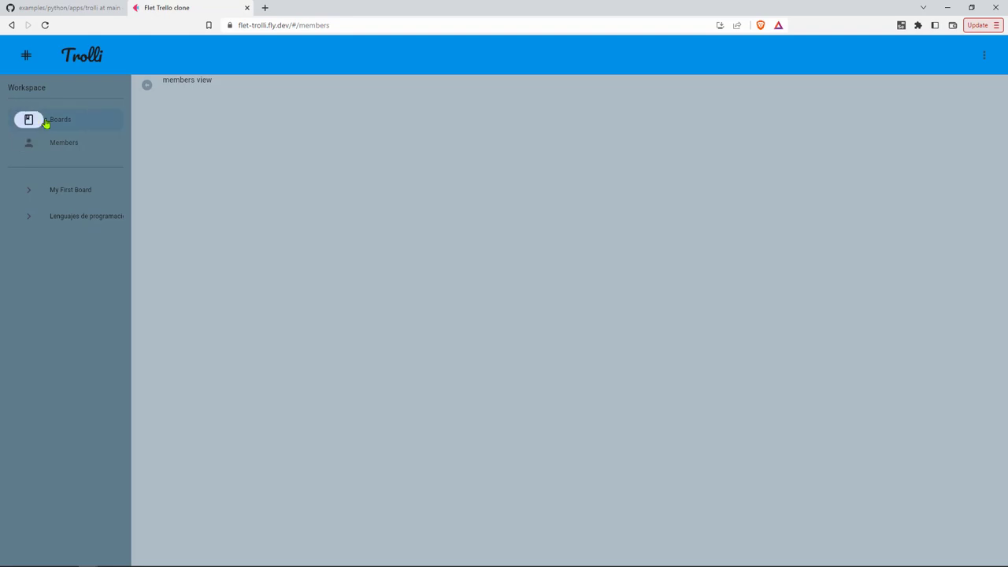
{"action": "left_click", "coordinate": [76, 196]}
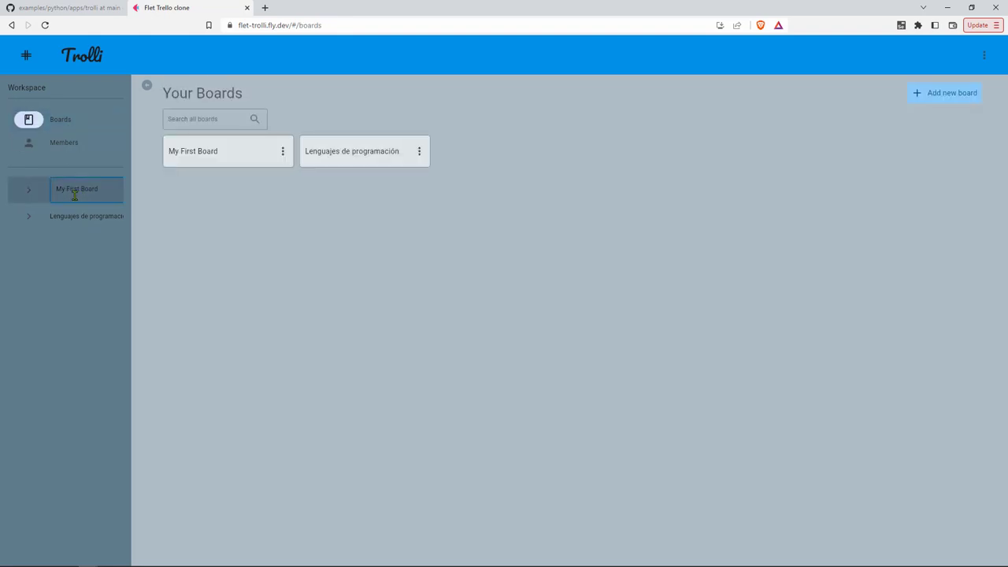
{"action": "left_click", "coordinate": [31, 190]}
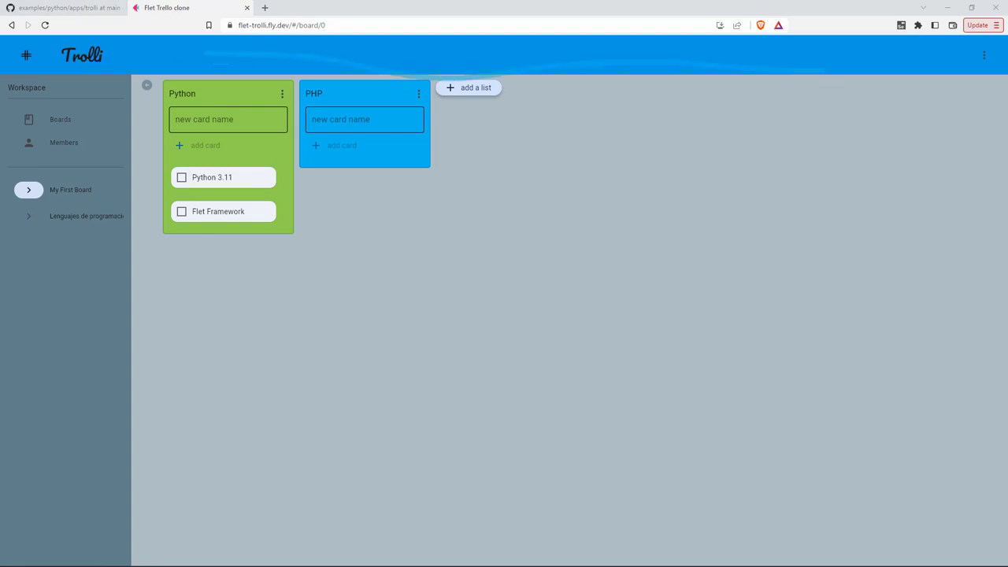
{"action": "left_click_drag", "start_coordinate": [465, 40], "coordinate": [778, 46]}
{"action": "mouse_move", "coordinate": [116, 82]}
{"action": "left_mouse_down"}
{"action": "mouse_move", "coordinate": [101, 325]}
{"action": "mouse_move", "coordinate": [13, 103]}
{"action": "left_mouse_up"}
{"action": "left_click_drag", "start_coordinate": [43, 150], "coordinate": [76, 152]}
{"action": "left_click_drag", "start_coordinate": [68, 197], "coordinate": [109, 196]}
{"action": "left_click_drag", "start_coordinate": [62, 227], "coordinate": [95, 226]}
{"action": "mouse_move", "coordinate": [152, 93]}
{"action": "left_mouse_down"}
{"action": "mouse_move", "coordinate": [144, 132]}
{"action": "mouse_move", "coordinate": [542, 234]}
{"action": "mouse_move", "coordinate": [246, 82]}
{"action": "left_mouse_up"}
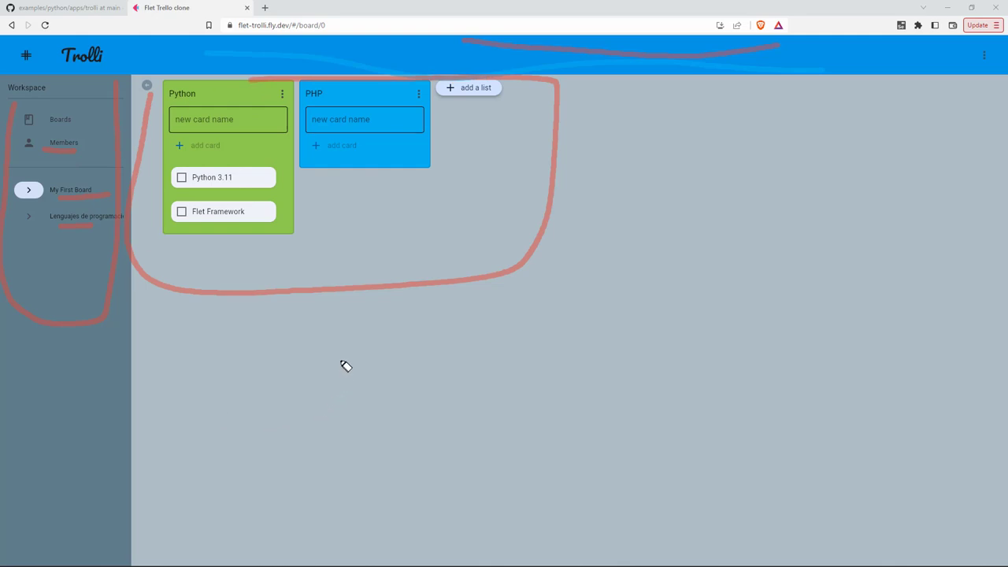
{"action": "left_click", "coordinate": [55, 8]}
- View the trolli folder's fly.toml and requirements.txt files
{"action": "left_click", "coordinate": [485, 331]}
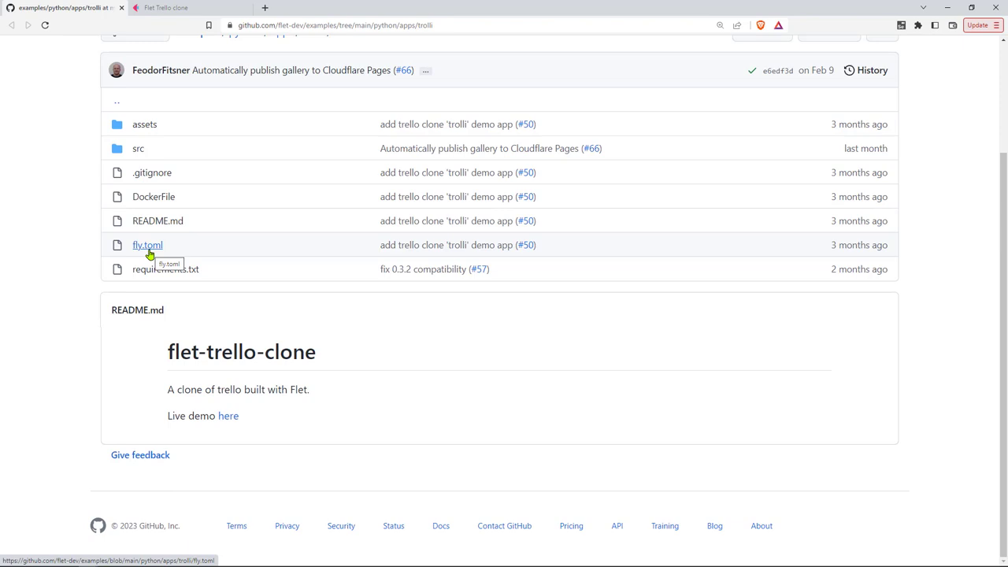
{"action": "left_click", "coordinate": [150, 251]}
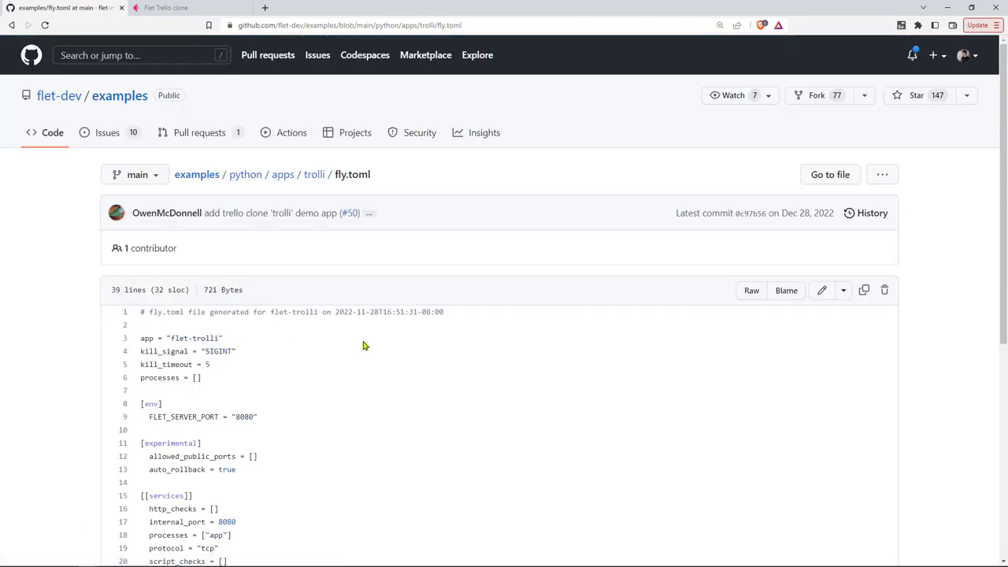
{"action": "scroll", "coordinate": [362, 345], "scroll_direction": "down", "scroll_amount": 2}
{"action": "scroll", "coordinate": [360, 349], "scroll_direction": "down", "scroll_amount": 3}
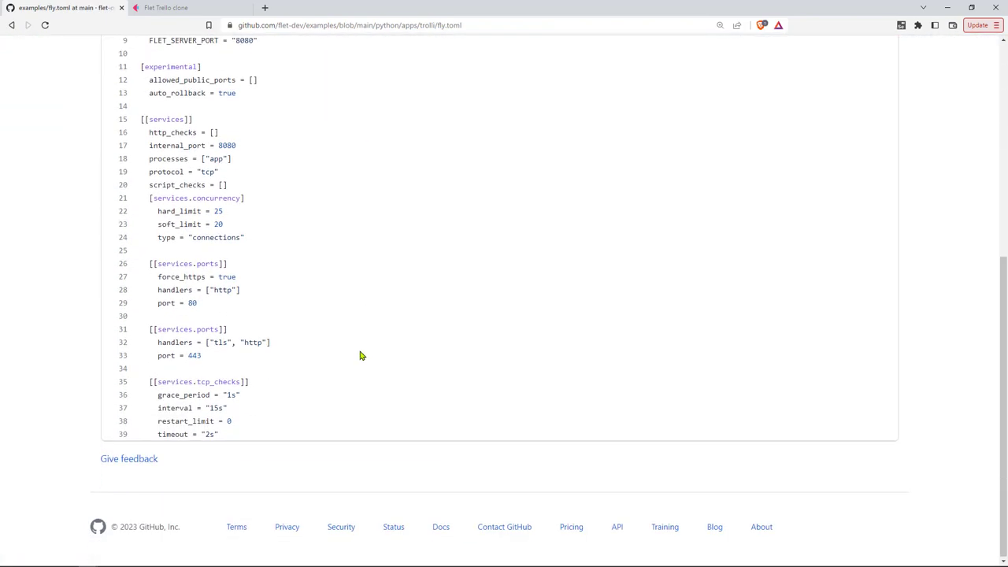
{"action": "key", "text": "alt+Left"}
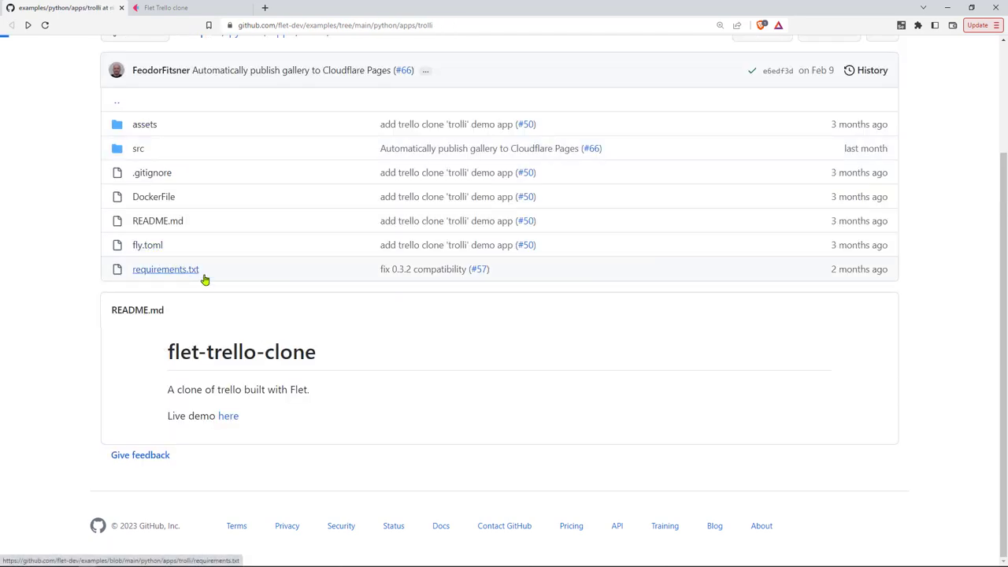
{"action": "left_click", "coordinate": [197, 271]}
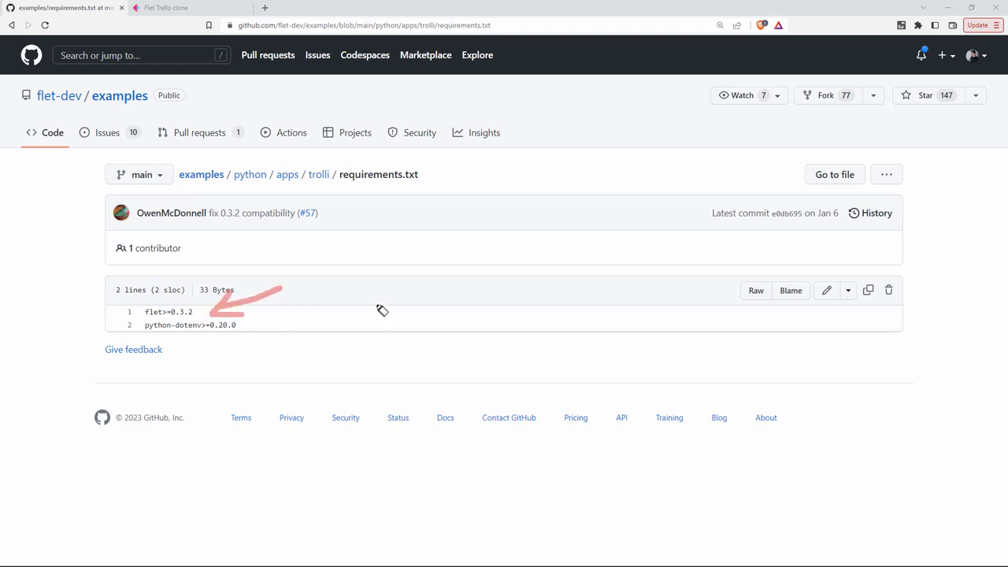
{"action": "key", "text": "alt+Left"}
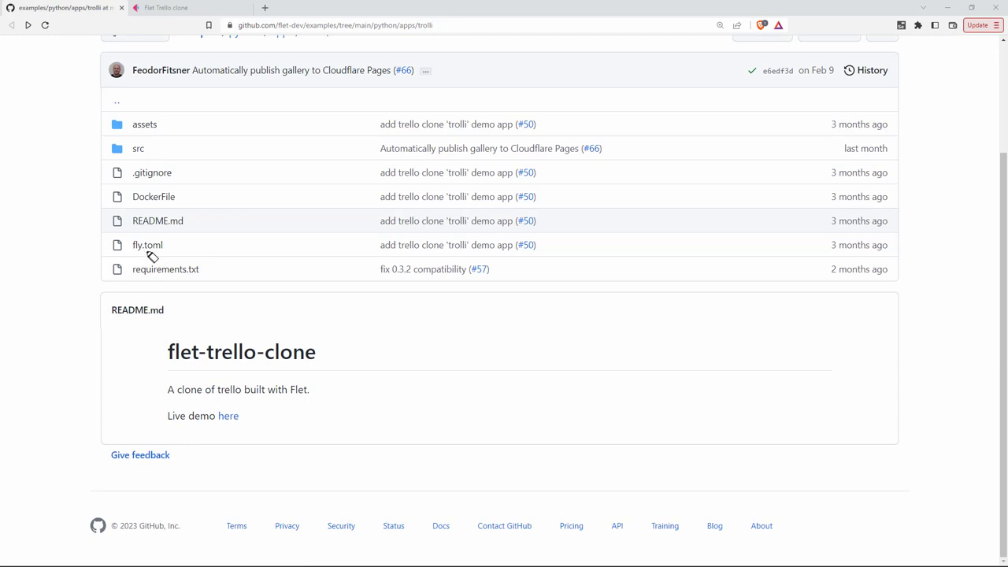
- Look at the assets folder's Pacifico-Regular.ttf font, then open the src folder
{"action": "left_click_drag", "start_coordinate": [218, 239], "coordinate": [169, 250]}
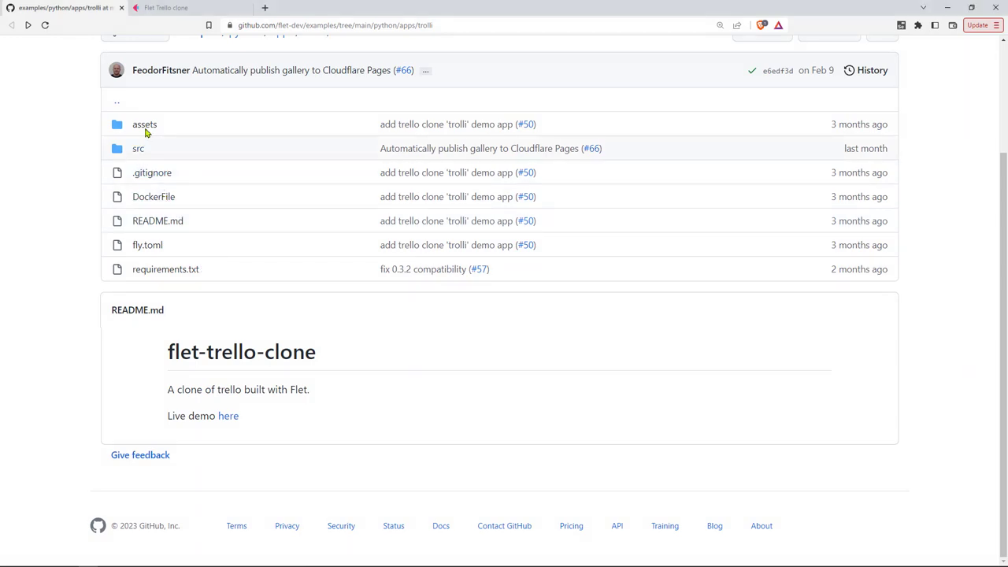
{"action": "left_click", "coordinate": [148, 125]}
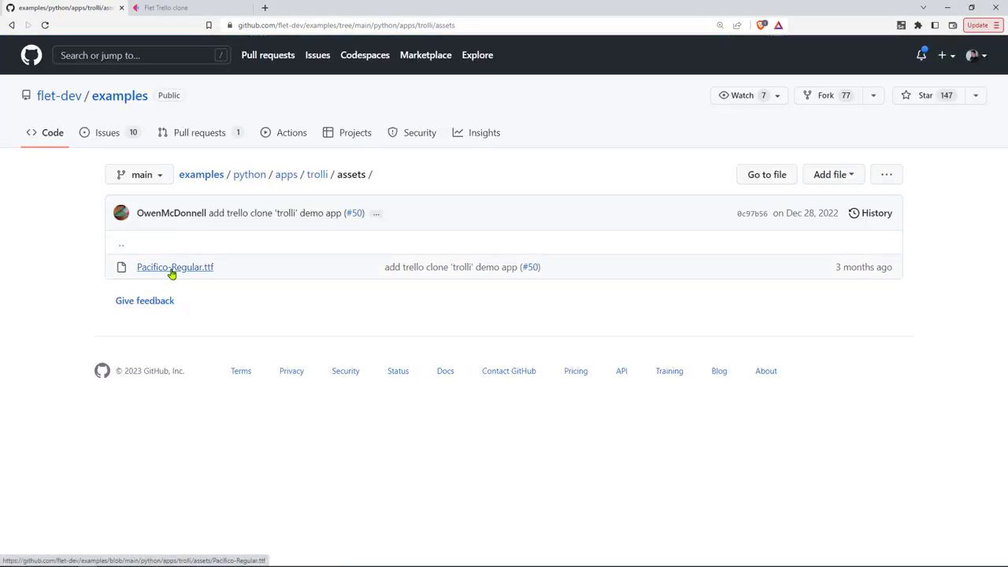
{"action": "left_click", "coordinate": [172, 268]}
{"action": "key", "text": "alt+Left"}
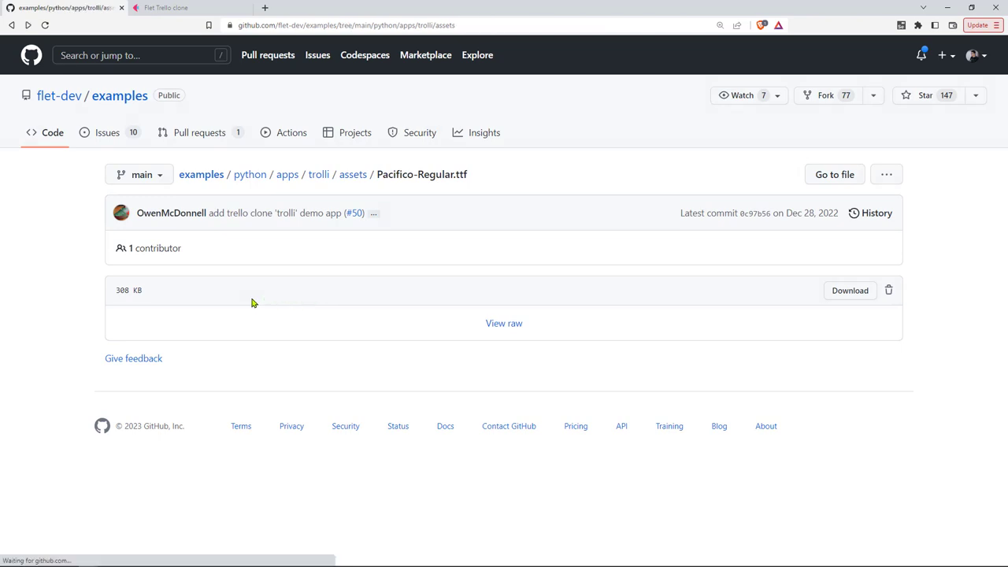
{"action": "key", "text": "alt+Left"}
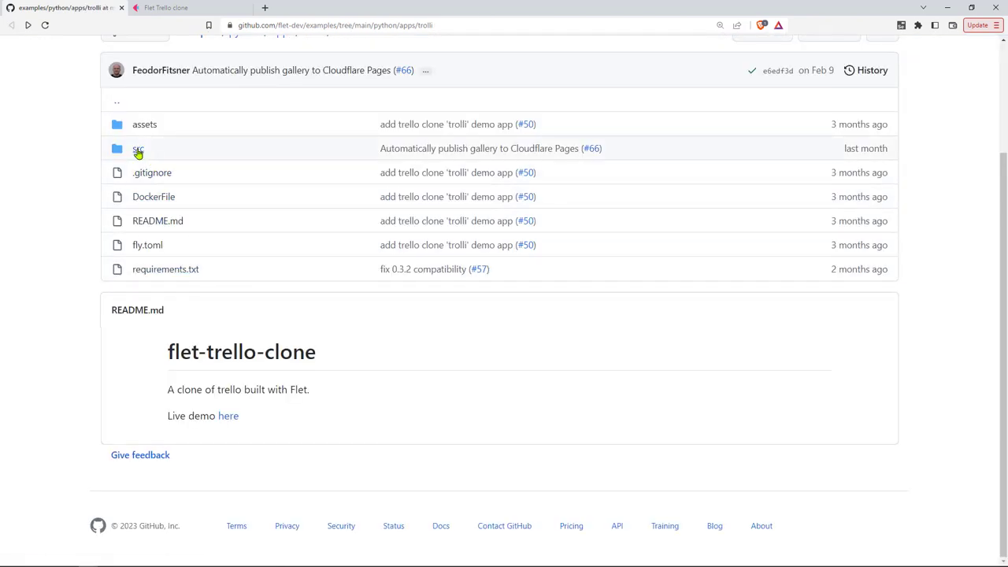
{"action": "left_click", "coordinate": [138, 150]}
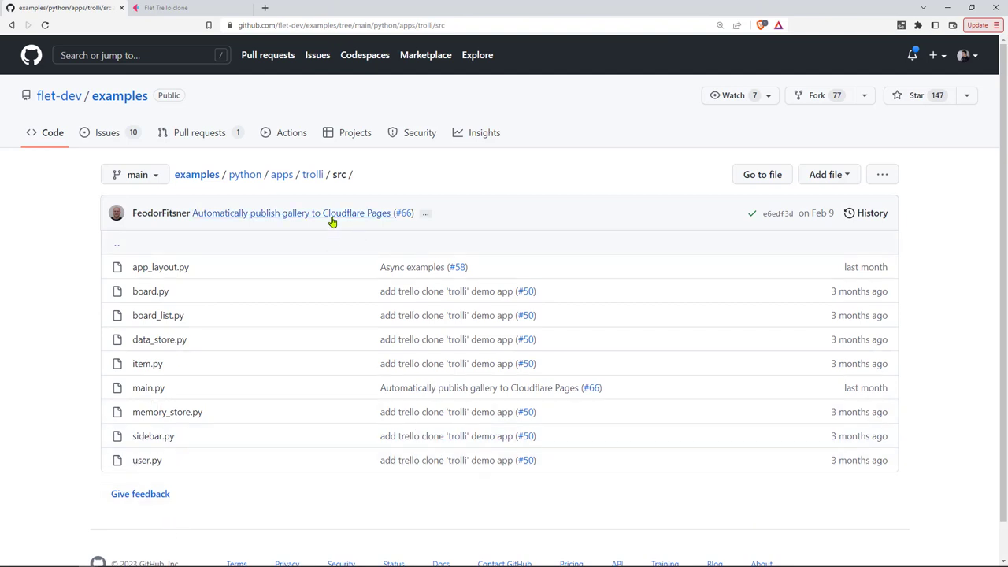
- Close the Trolli demo tab and go back to the trolli folder
{"action": "left_click", "coordinate": [186, 9]}
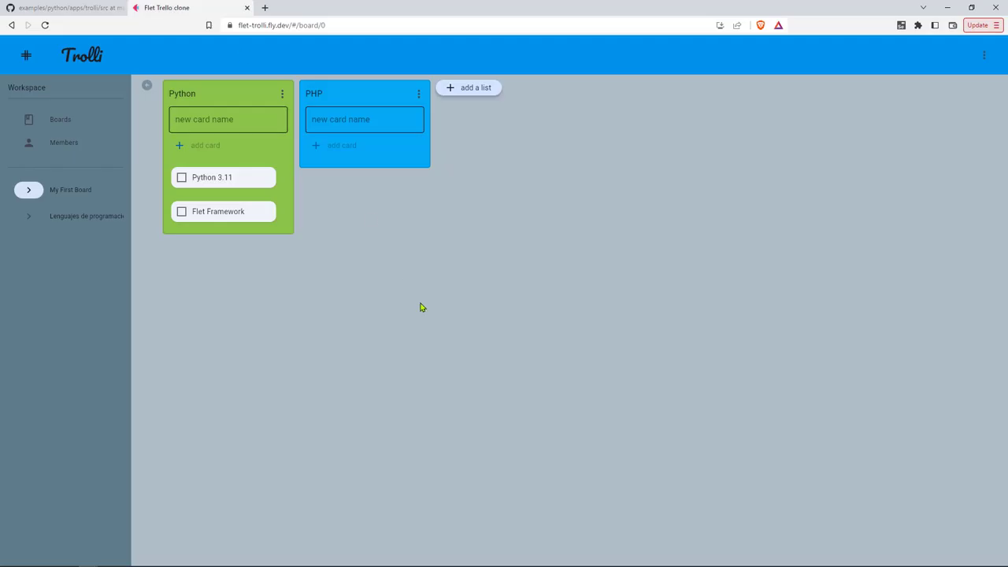
{"action": "key", "text": "ctrl+w"}
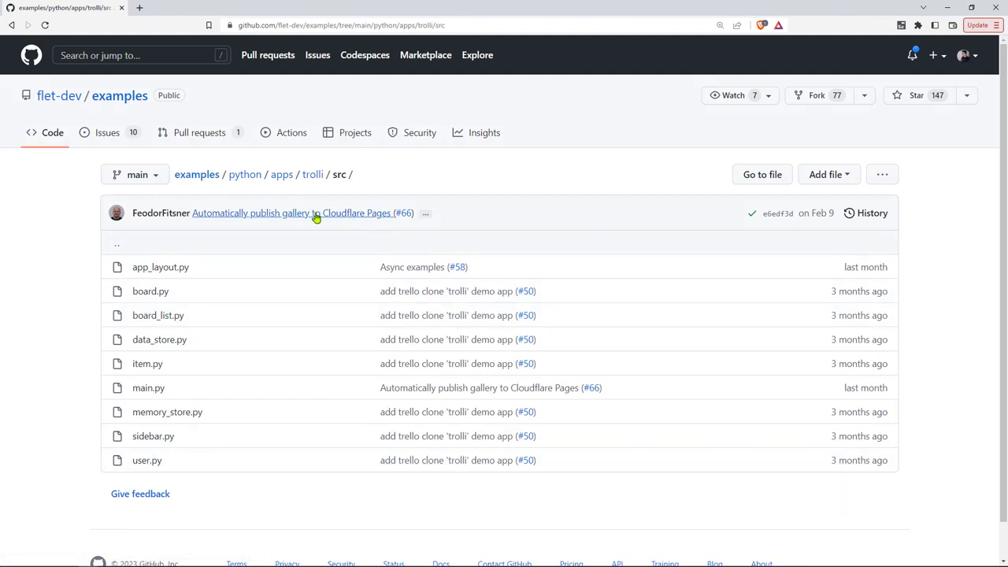
{"action": "key", "text": "alt+Left"}
{"action": "scroll", "coordinate": [866, 173], "scroll_direction": "up", "scroll_amount": 2}
- Browse the examples repository's python and tutorials folders, then step back
{"action": "left_click", "coordinate": [882, 174]}
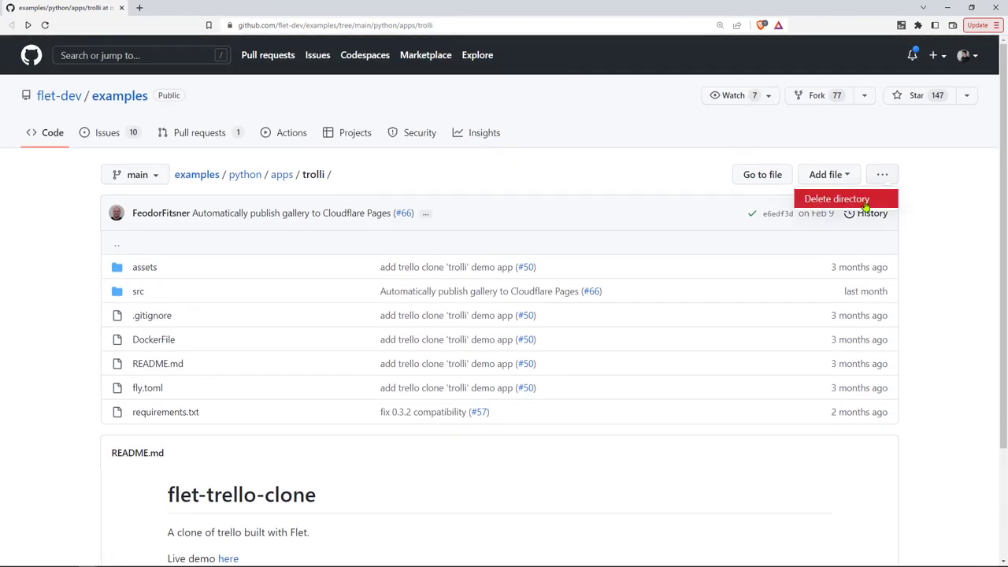
{"action": "left_click", "coordinate": [869, 153]}
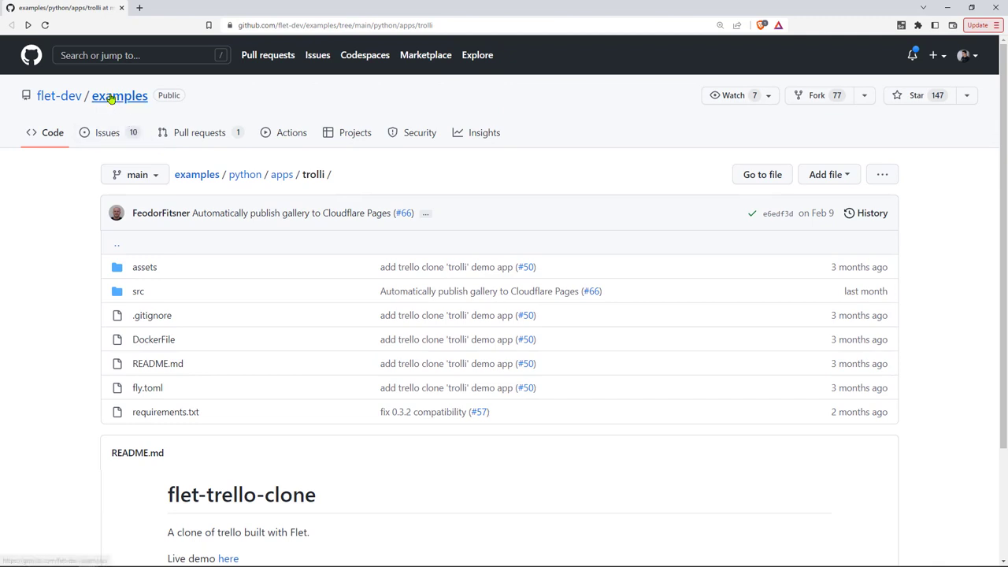
{"action": "key", "text": "alt+Right"}
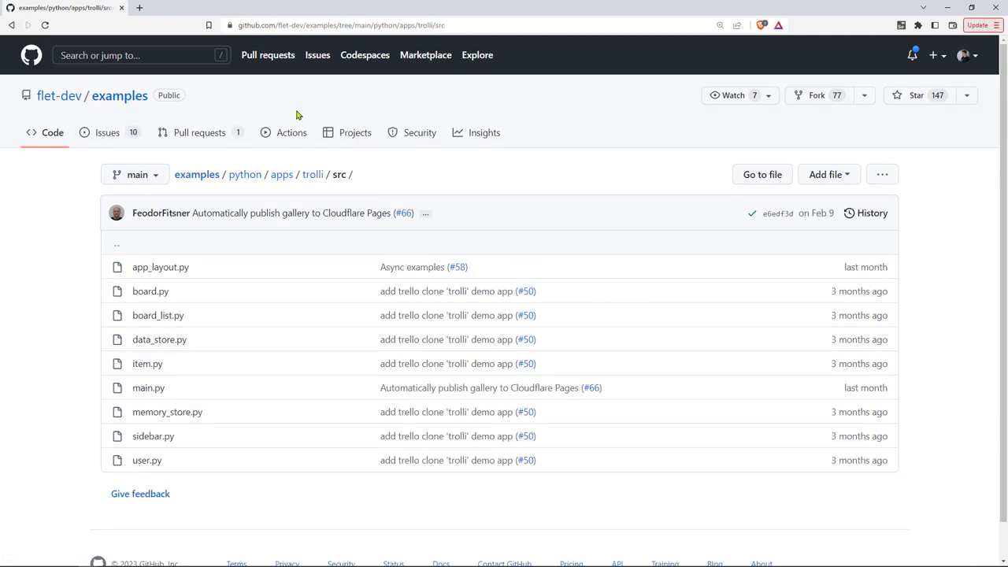
{"action": "left_click", "coordinate": [114, 96]}
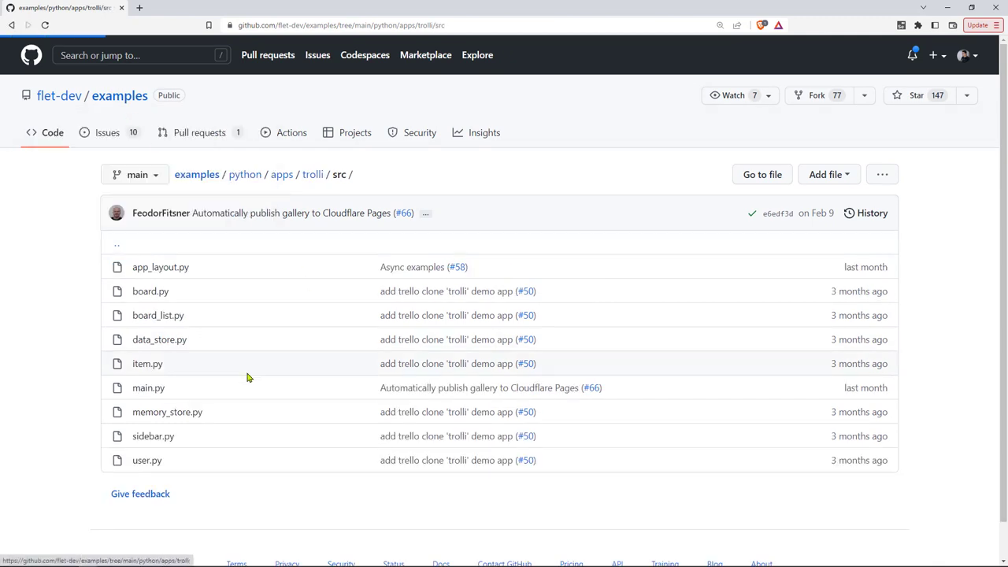
{"action": "left_click", "coordinate": [147, 245]}
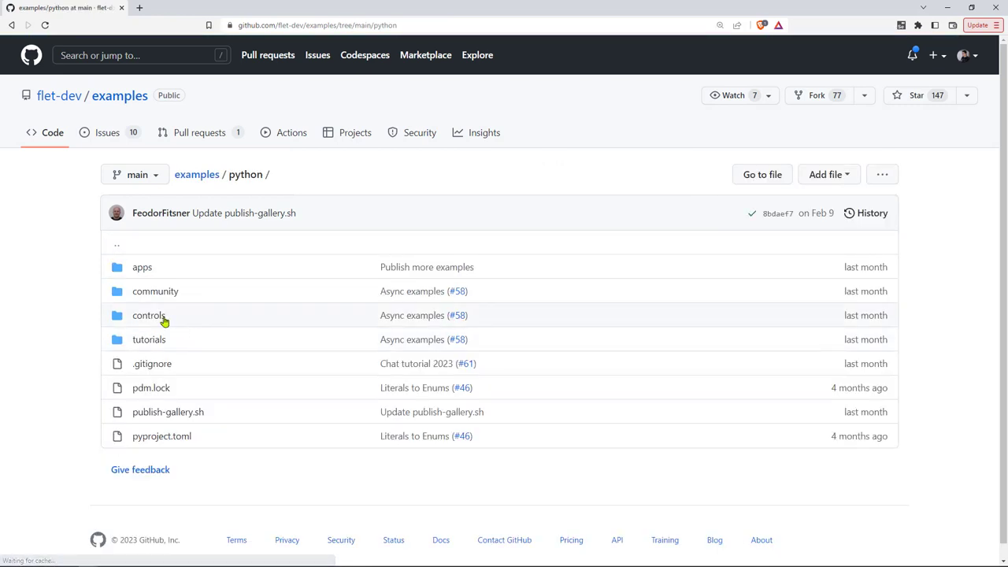
{"action": "left_click", "coordinate": [153, 340]}
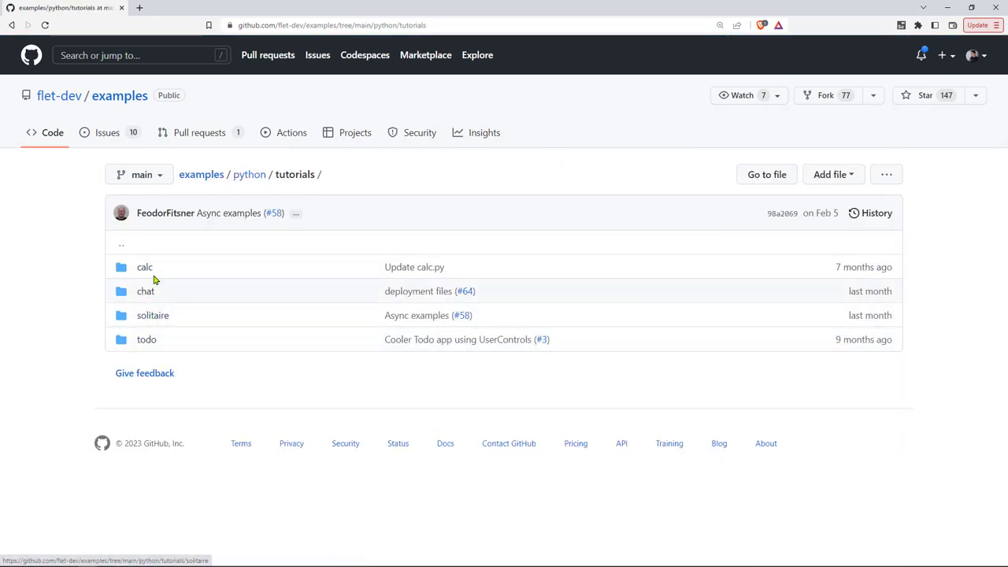
{"action": "key", "text": "alt+Left"}
{"action": "key", "text": "alt+Left"}
{"action": "key", "text": "alt+Left"}
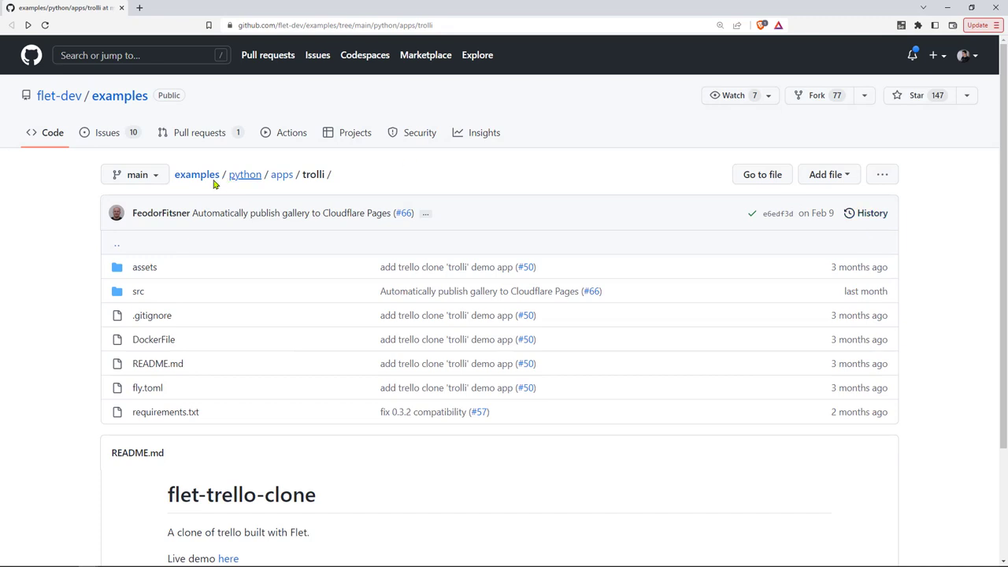
- On the examples repository main page, select the HTTPS clone URL from the Code dropdown
{"action": "left_click", "coordinate": [126, 96]}
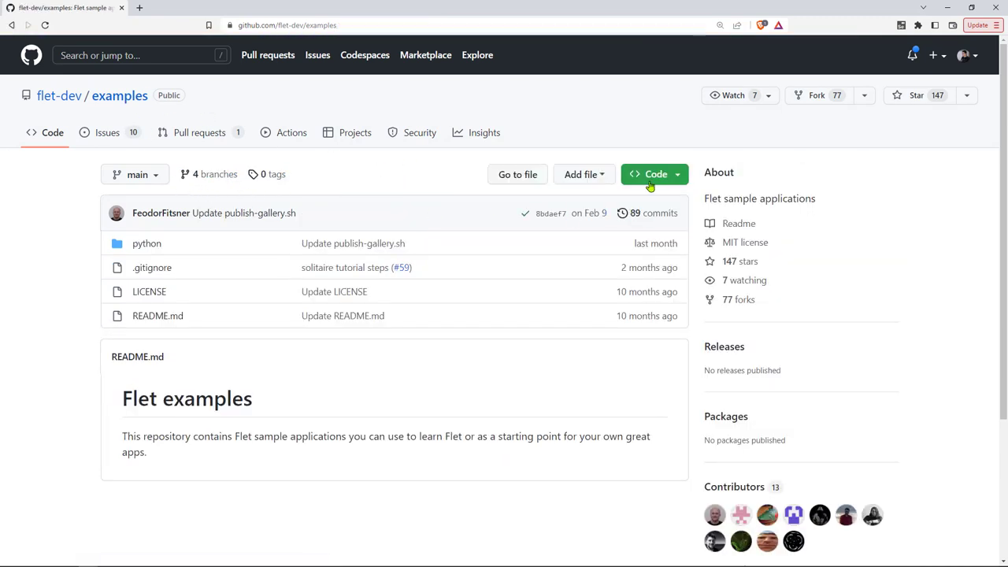
{"action": "left_click", "coordinate": [653, 174]}
{"action": "left_click", "coordinate": [623, 294]}
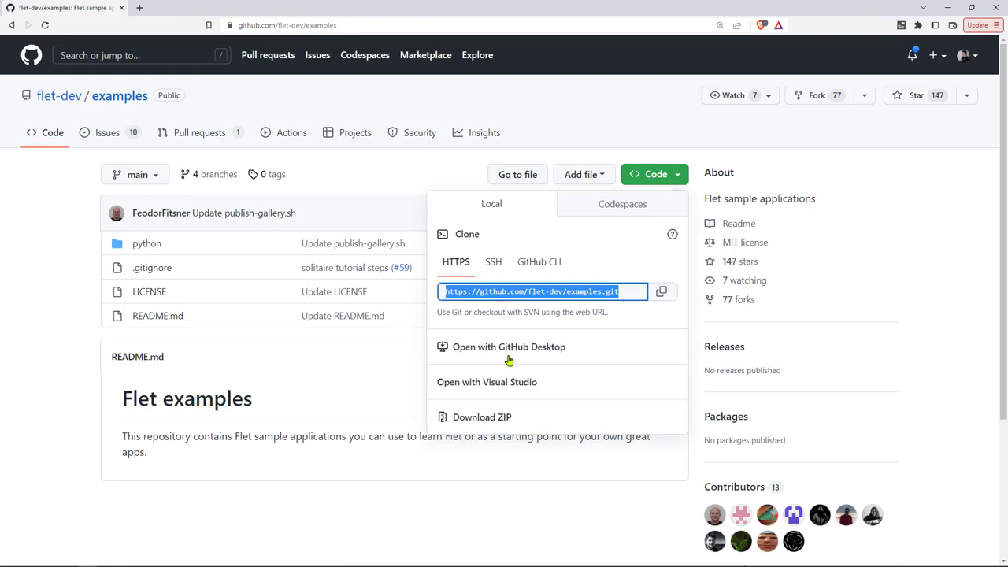
{"action": "left_click", "coordinate": [242, 482]}
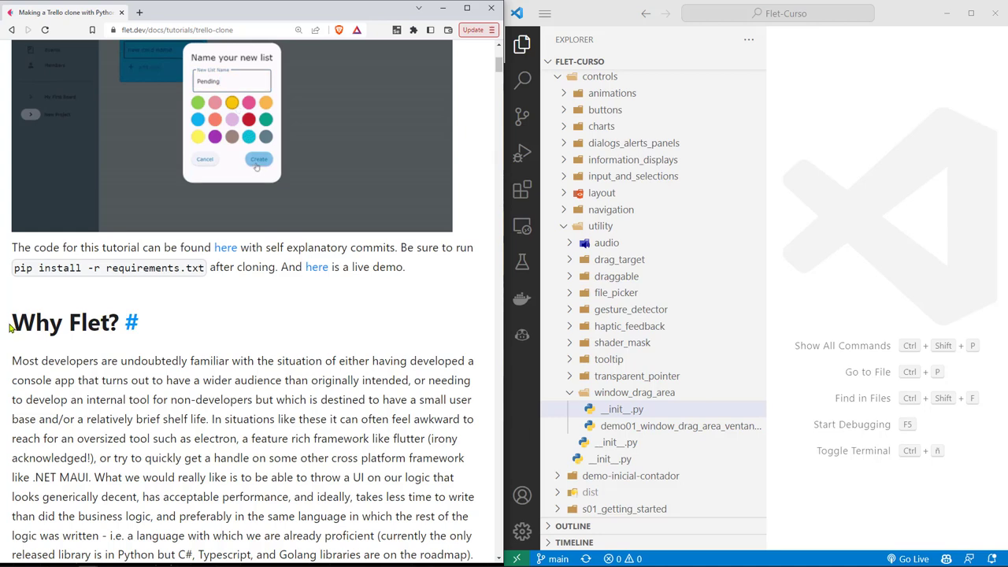
- Highlight the 'Why Flet?' heading, then scroll through the section around it
{"action": "left_click_drag", "start_coordinate": [12, 325], "coordinate": [124, 333]}
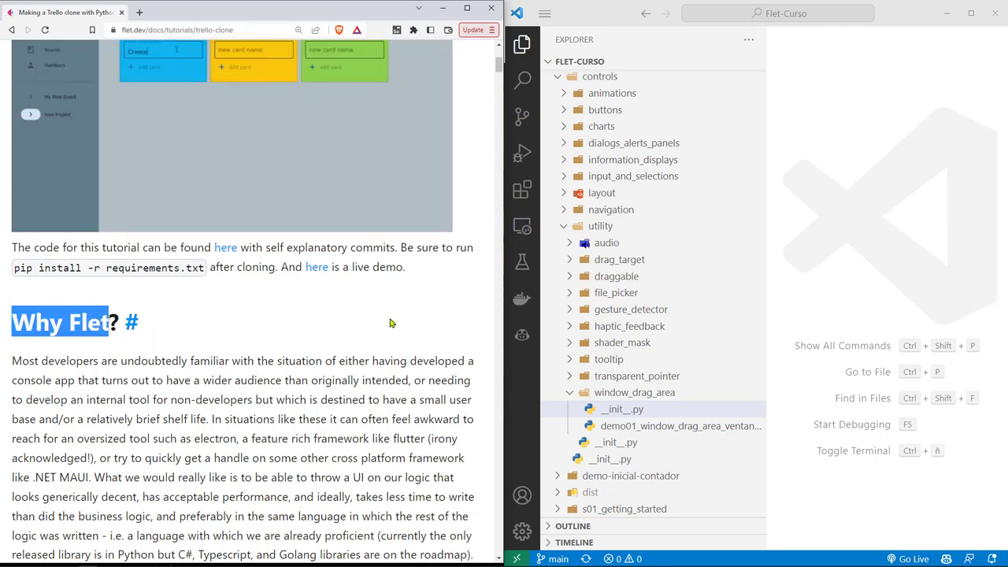
{"action": "left_click", "coordinate": [427, 321]}
{"action": "scroll", "coordinate": [469, 313], "scroll_direction": "down", "scroll_amount": 3}
{"action": "scroll", "coordinate": [468, 310], "scroll_direction": "down", "scroll_amount": 1}
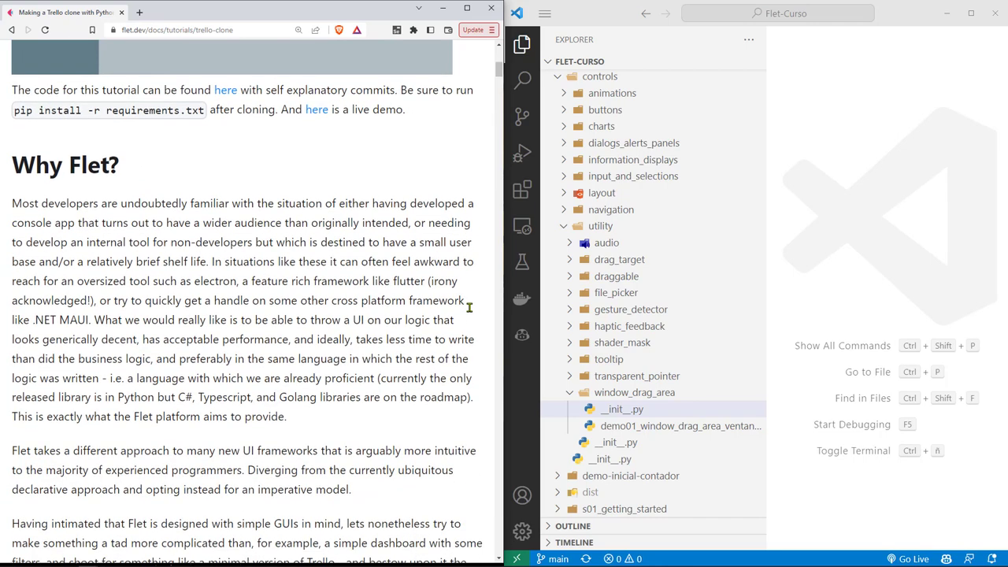
{"action": "scroll", "coordinate": [419, 344], "scroll_direction": "down", "scroll_amount": 1}
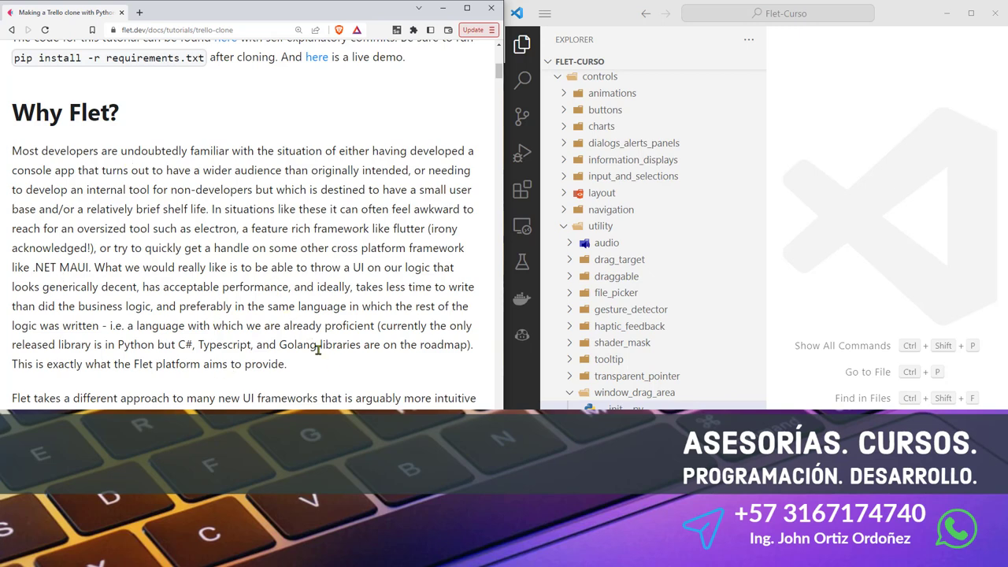
{"action": "scroll", "coordinate": [339, 356], "scroll_direction": "down", "scroll_amount": 3}
{"action": "scroll", "coordinate": [383, 367], "scroll_direction": "down", "scroll_amount": 3}
{"action": "scroll", "coordinate": [375, 378], "scroll_direction": "up", "scroll_amount": 5}
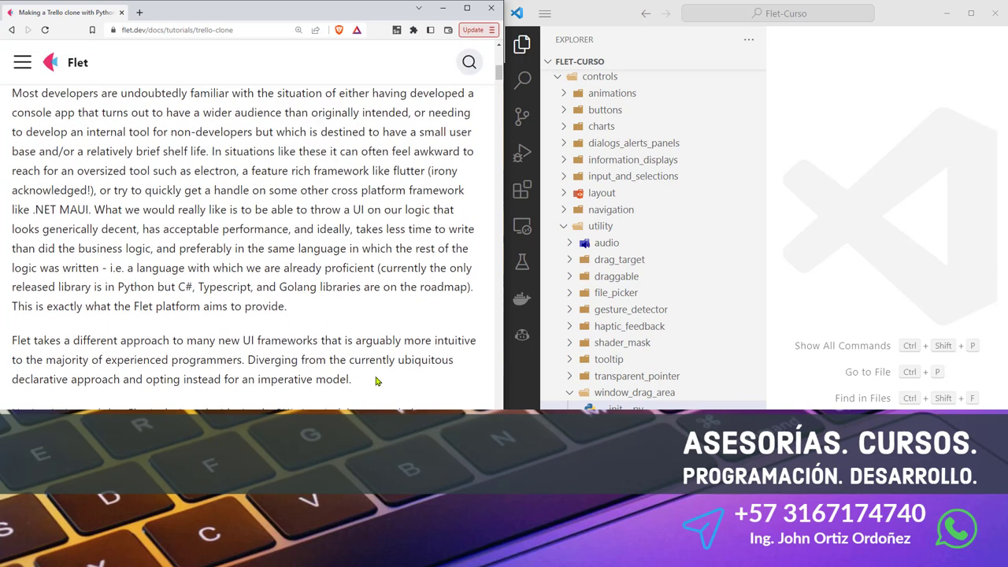
{"action": "scroll", "coordinate": [376, 381], "scroll_direction": "up", "scroll_amount": 2}
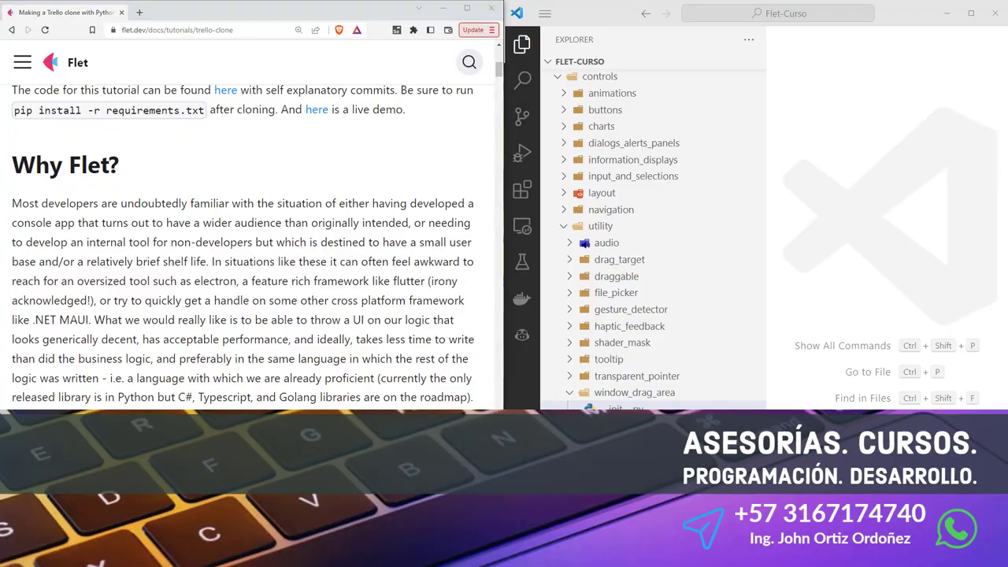